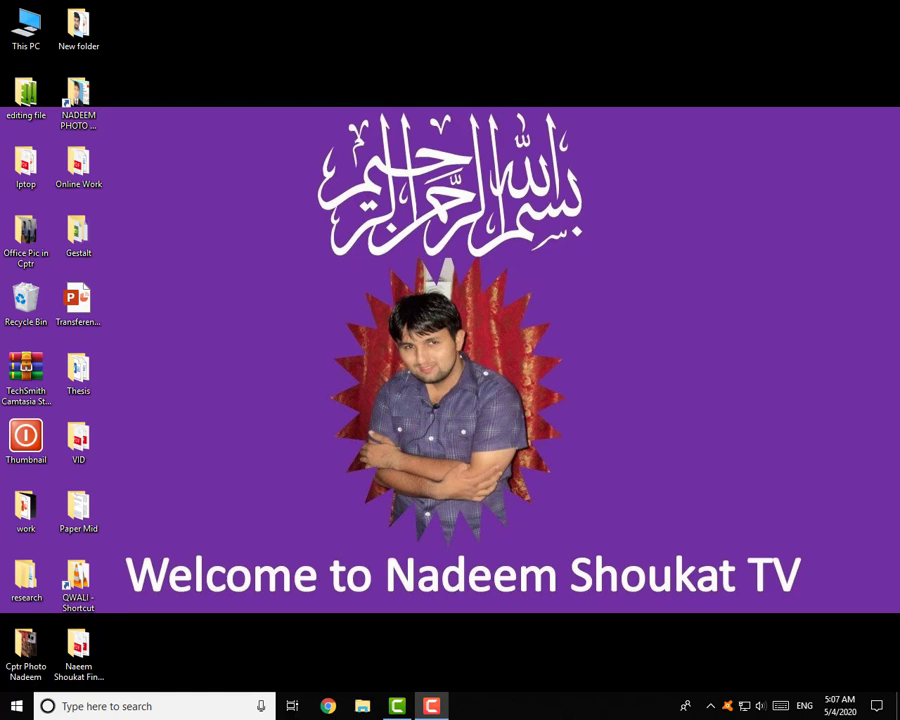
Open Chrome and search Google for "Google Forms"
mouse_move(438, 712)
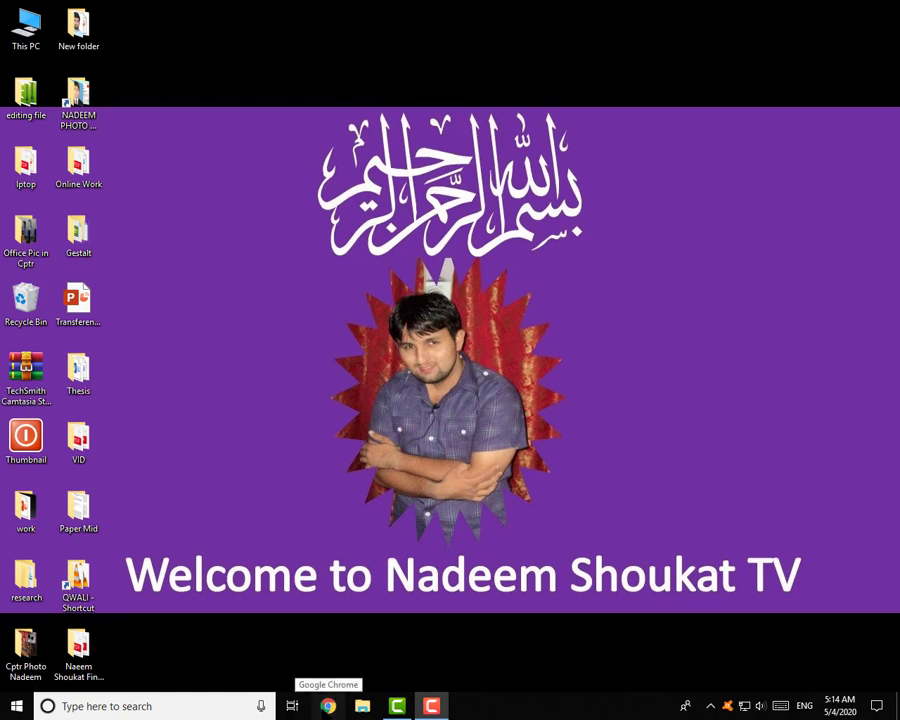
left_click(328, 706)
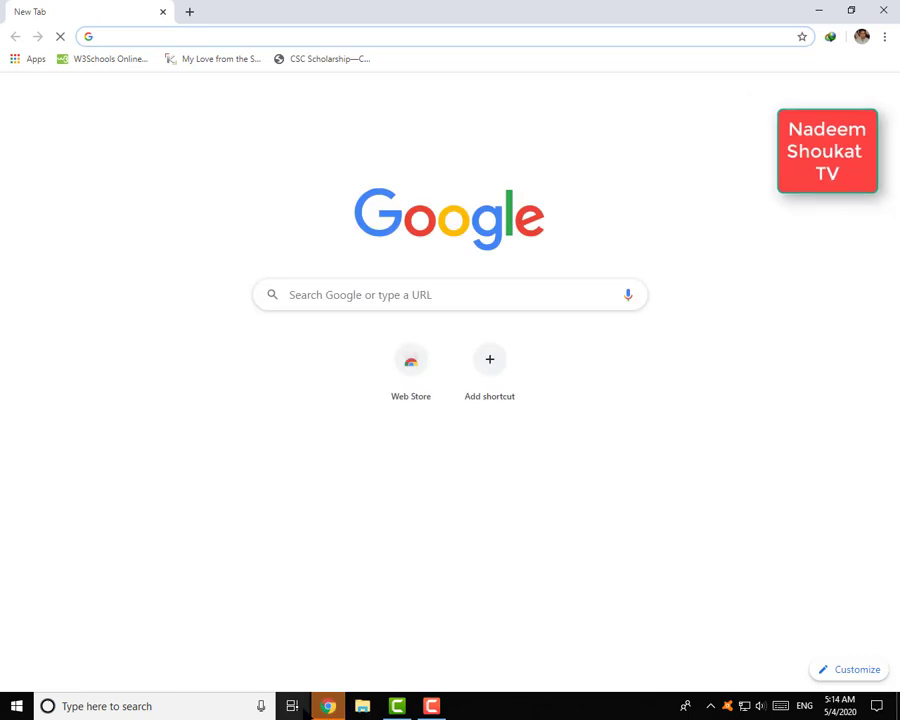
left_click(340, 294)
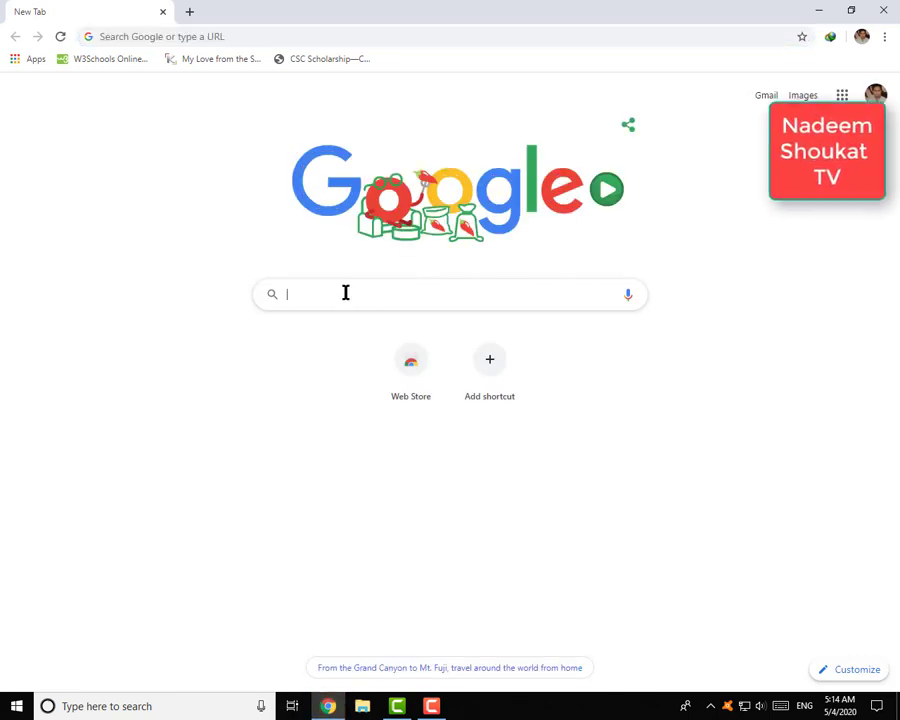
type("Goo")
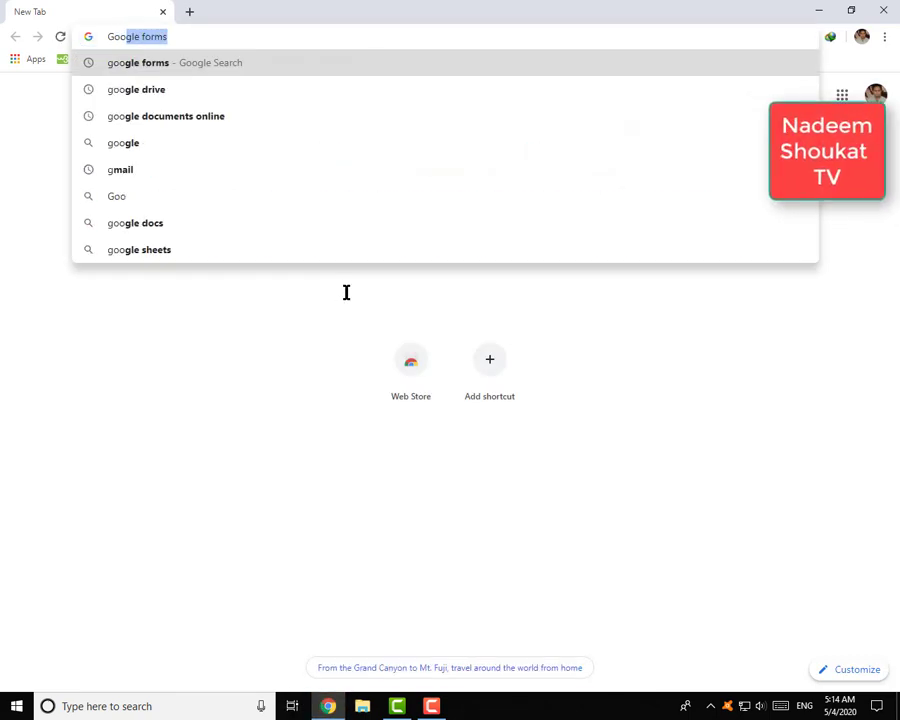
type("gle Fo")
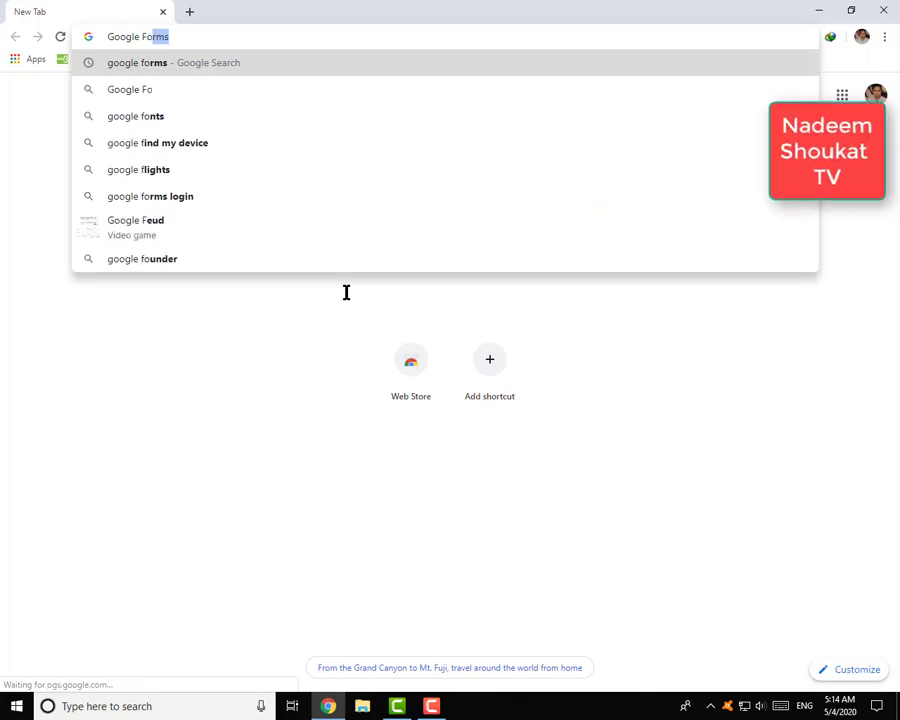
type("rms")
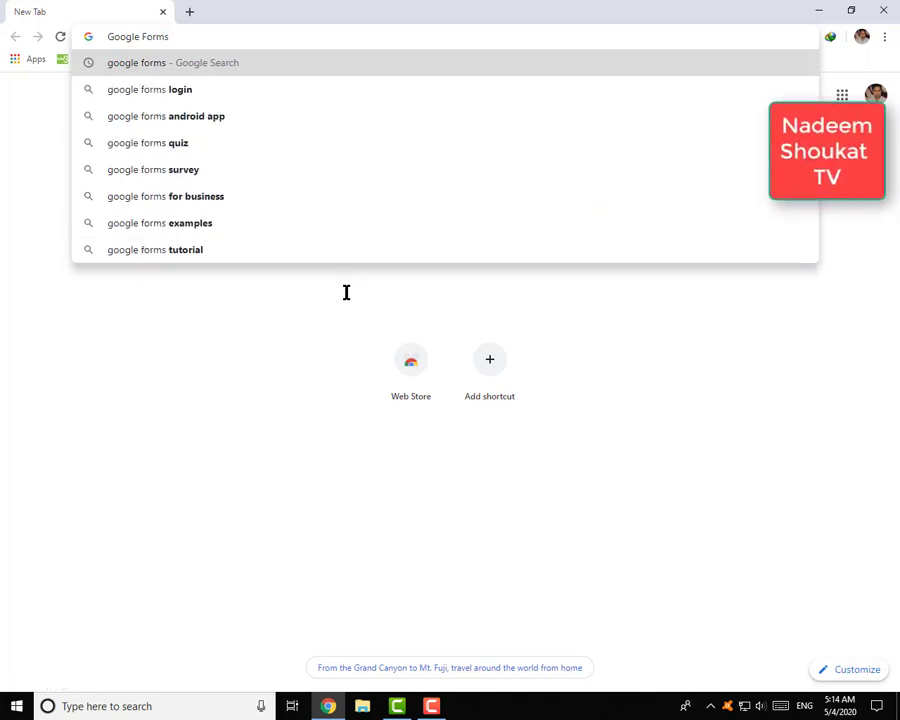
key("Return")
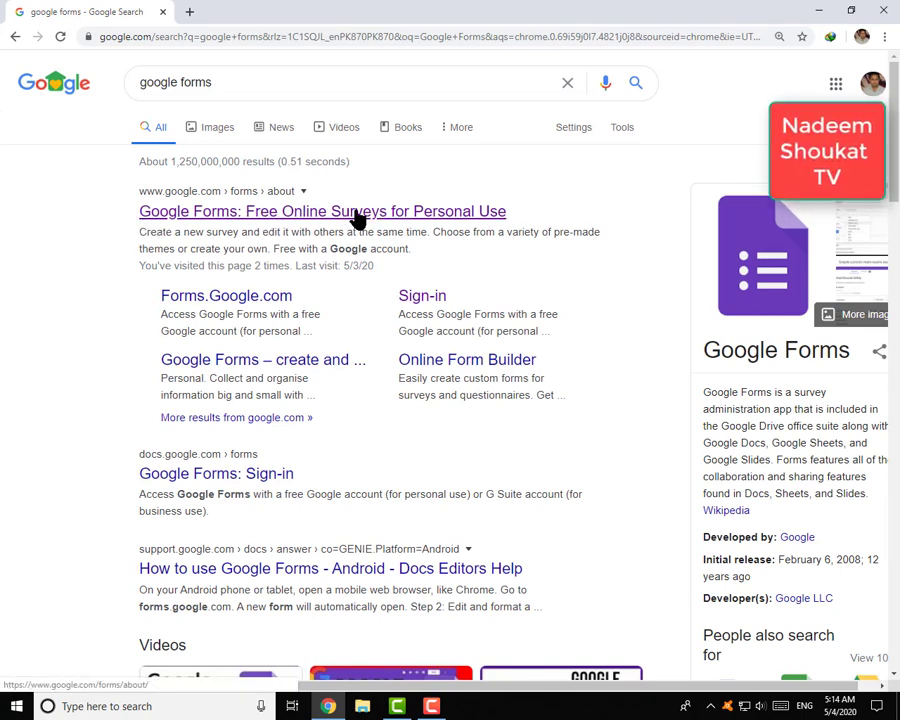
Go to the personal version of Google Forms from the first search result and create a blank form
left_click(493, 220)
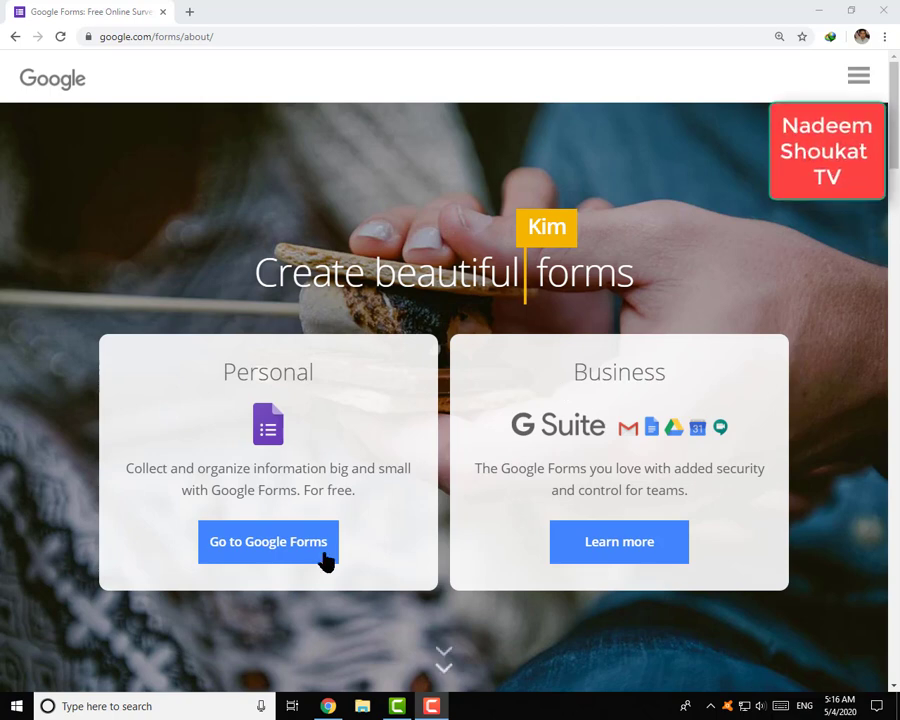
left_click(250, 560)
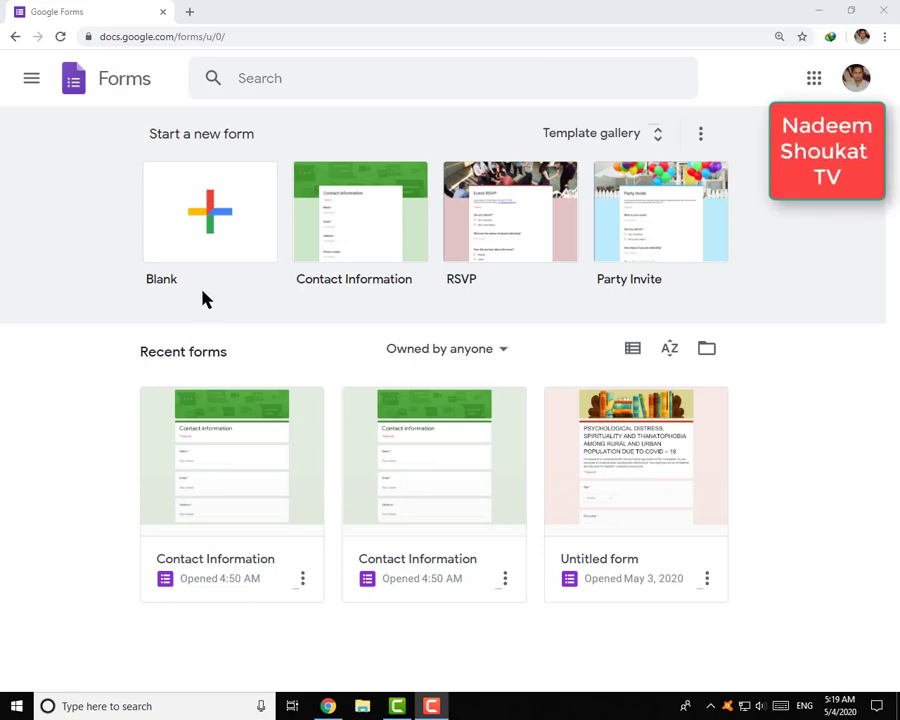
left_click(208, 234)
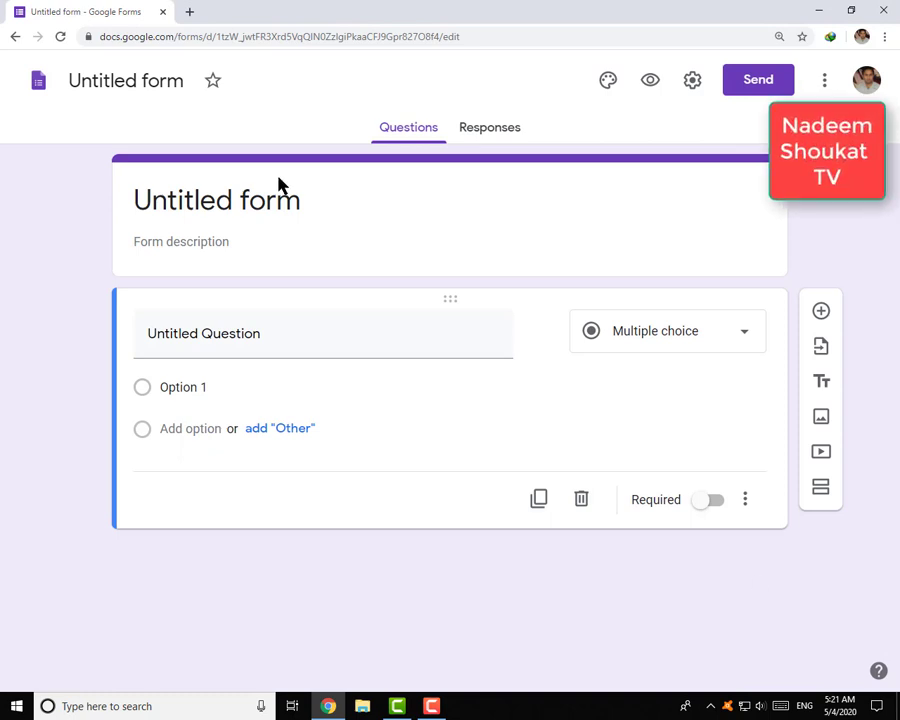
left_click(289, 201)
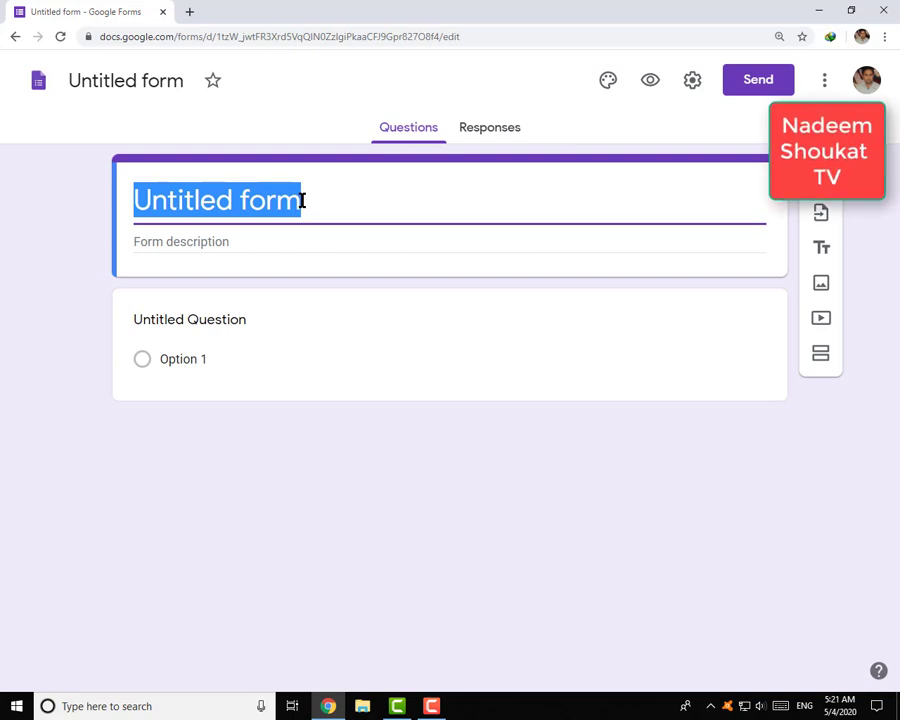
left_click(207, 243)
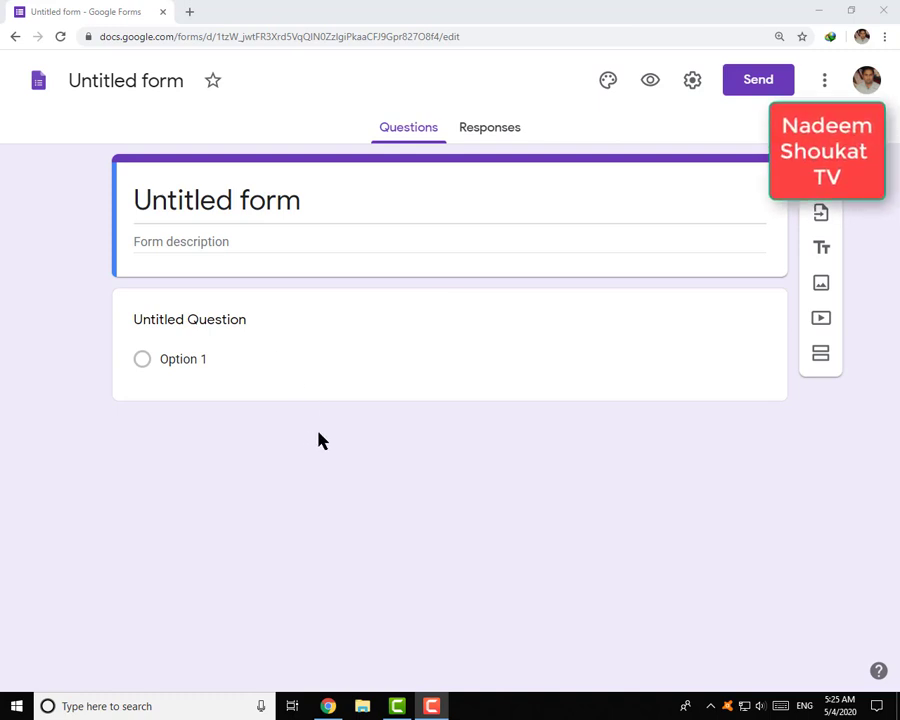
left_click(388, 207)
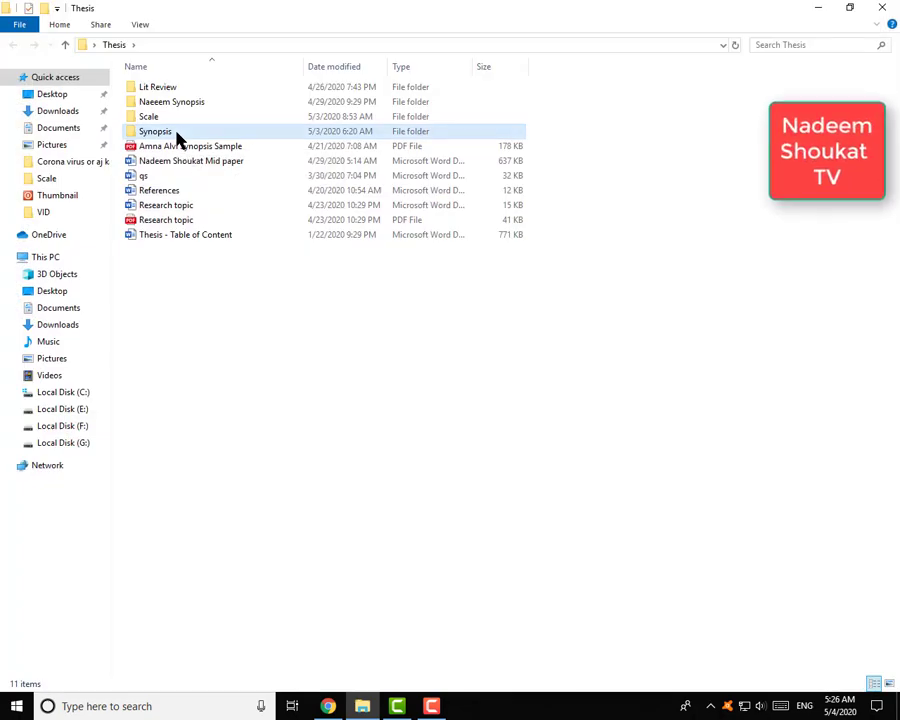
Open the final synopsis document from the Synopsis folder in Word and copy its full research title from the first page
double_click(176, 134)
double_click(168, 88)
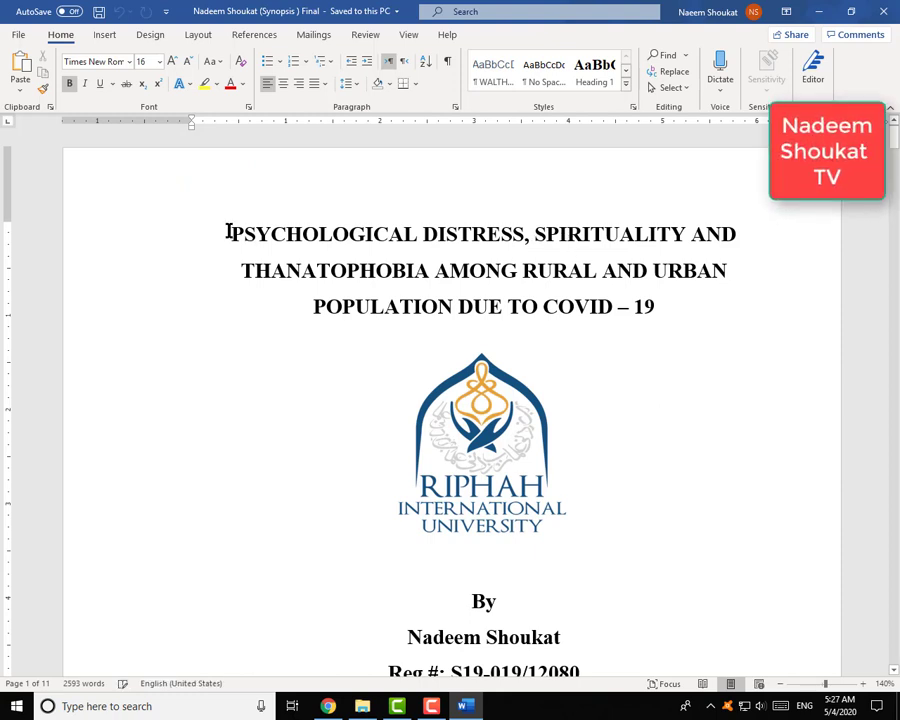
left_click_drag(238, 236, 683, 312)
right_click(522, 285)
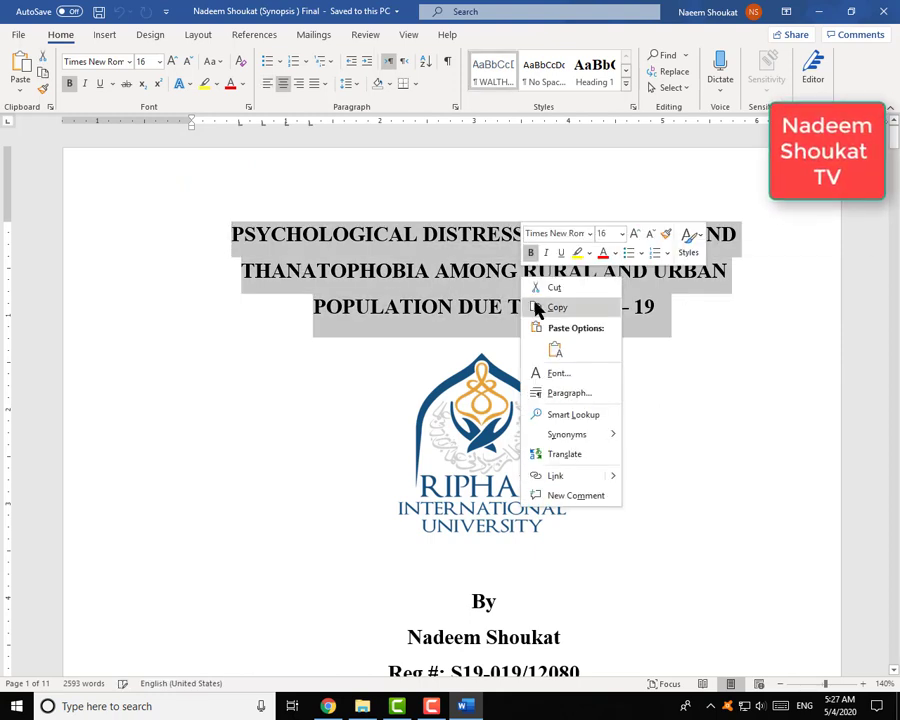
left_click(548, 307)
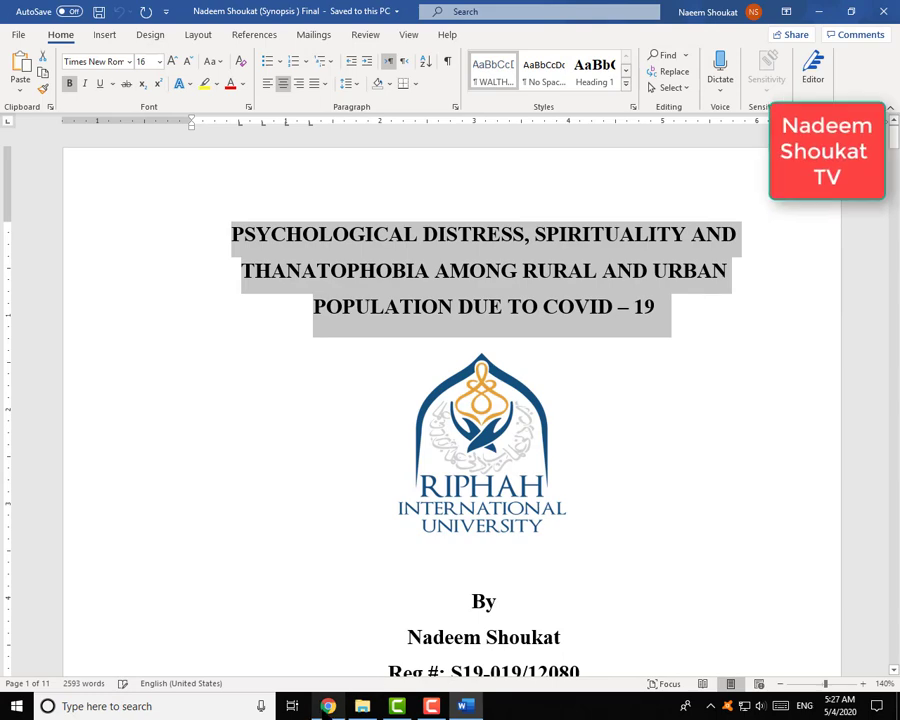
Back in the Chrome form, paste the copied title as form title and add the description beginning "This research is conducted by MS Clinical Psychology student"
left_click(328, 706)
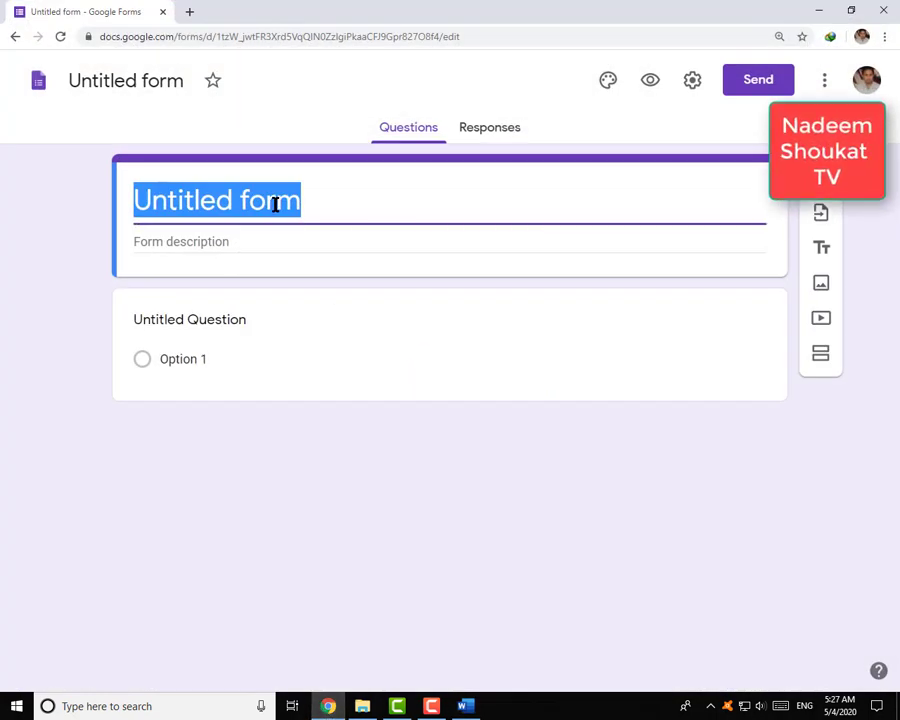
right_click(276, 204)
left_click(310, 272)
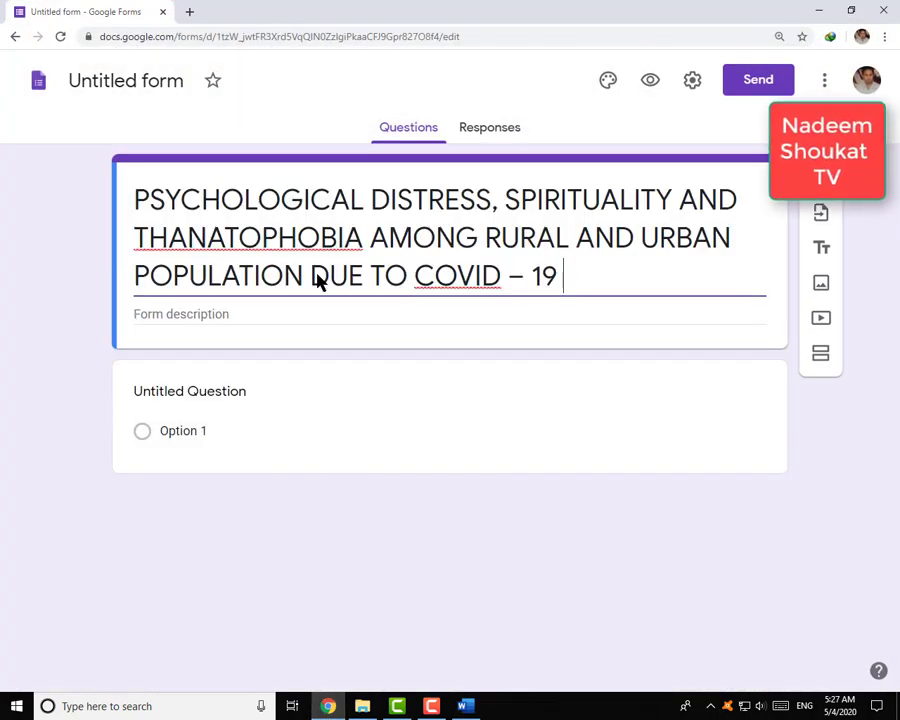
left_click(229, 317)
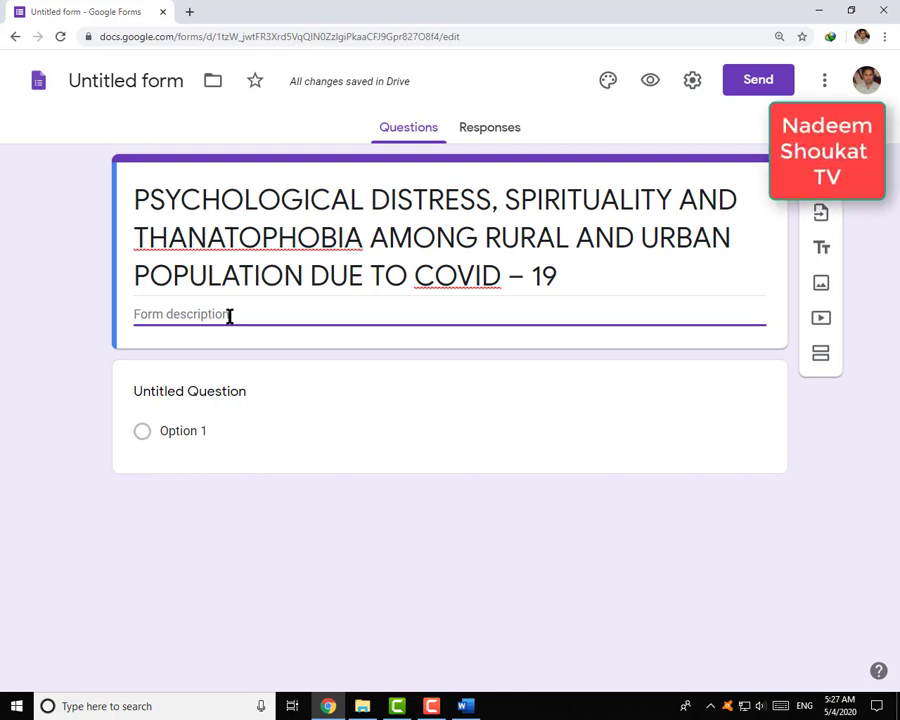
key("ctrl+v")
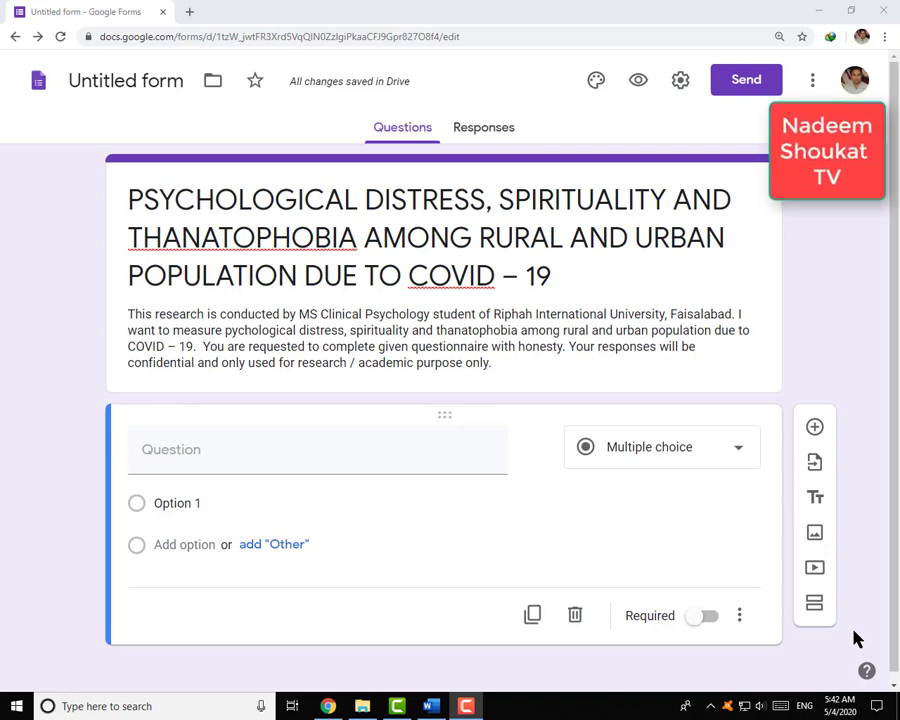
Title the first question "Name (Opitional)", set its type to Short answer, and leave it not required
left_click(211, 448)
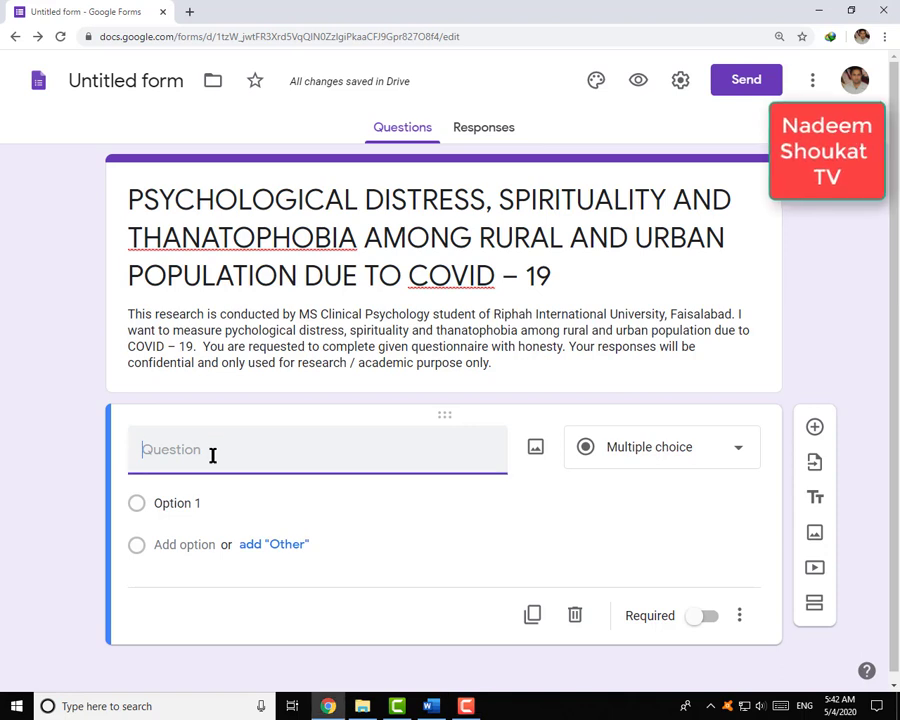
type("Name (")
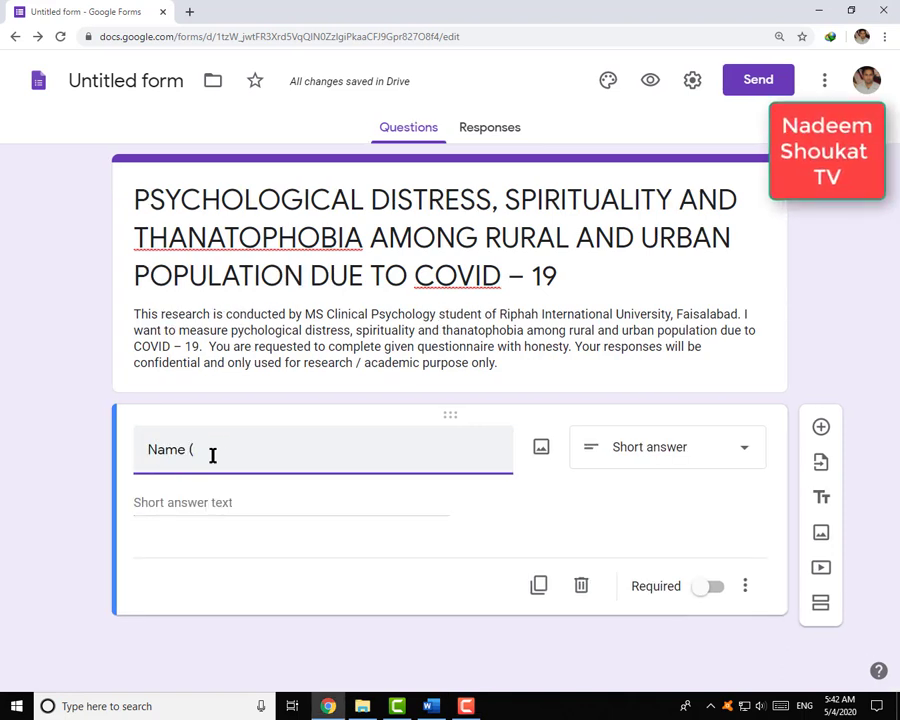
type("Opit")
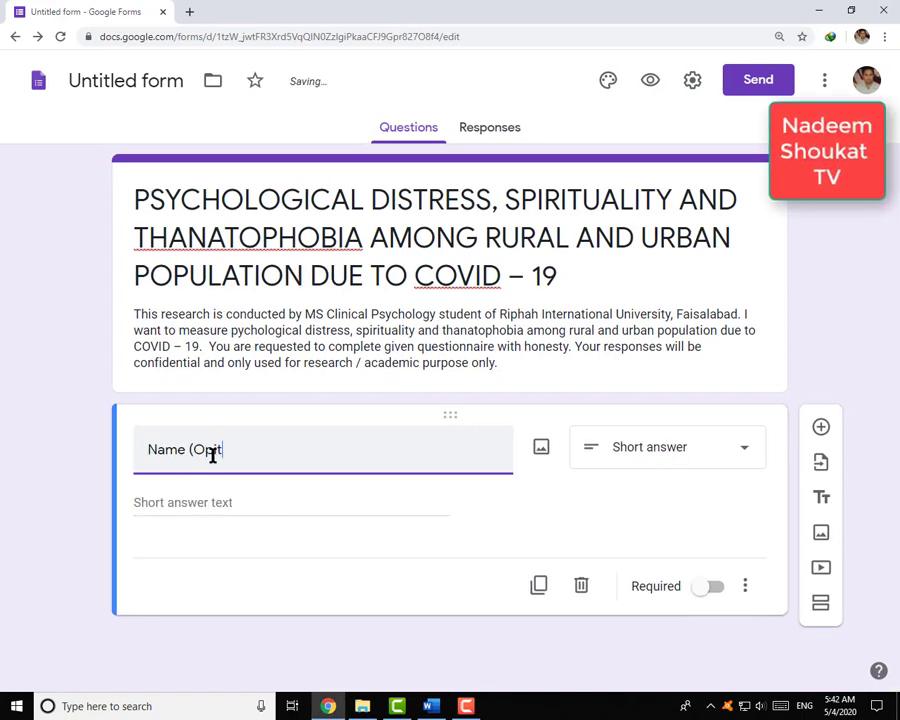
type("ional)")
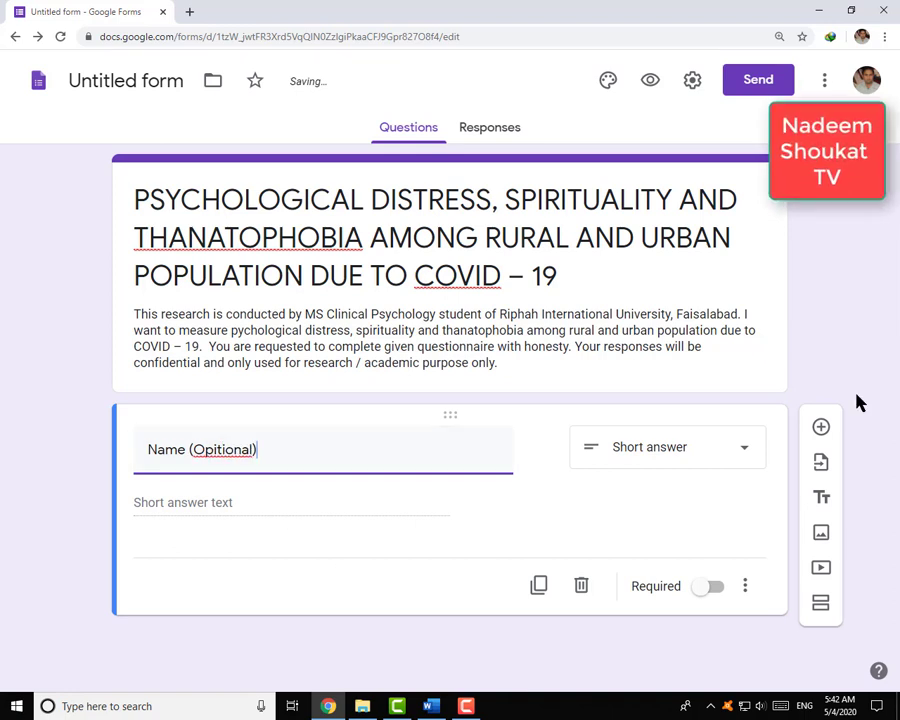
left_click(753, 460)
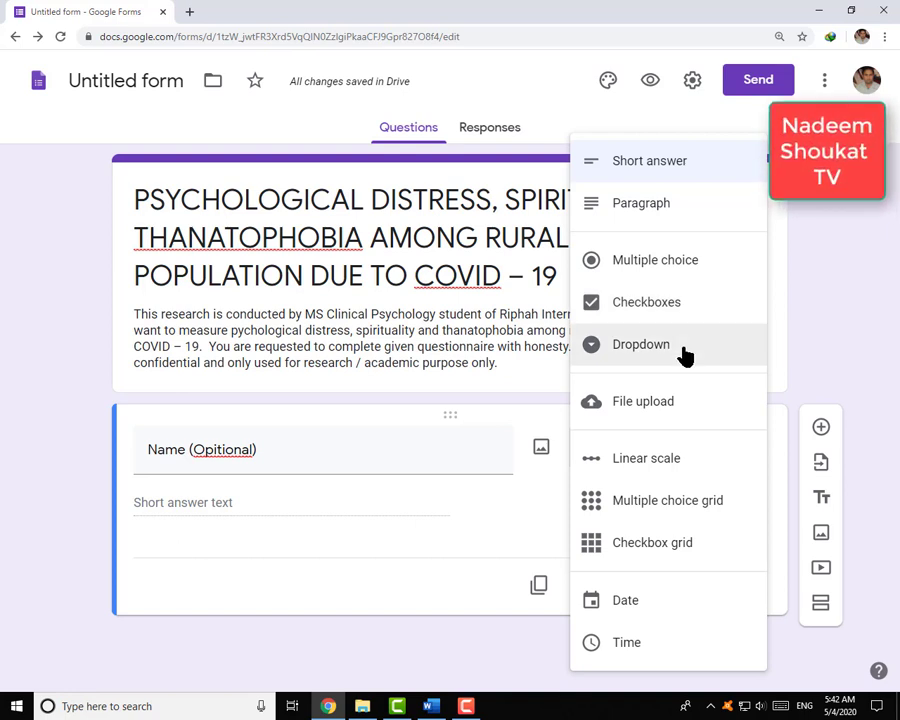
left_click(690, 164)
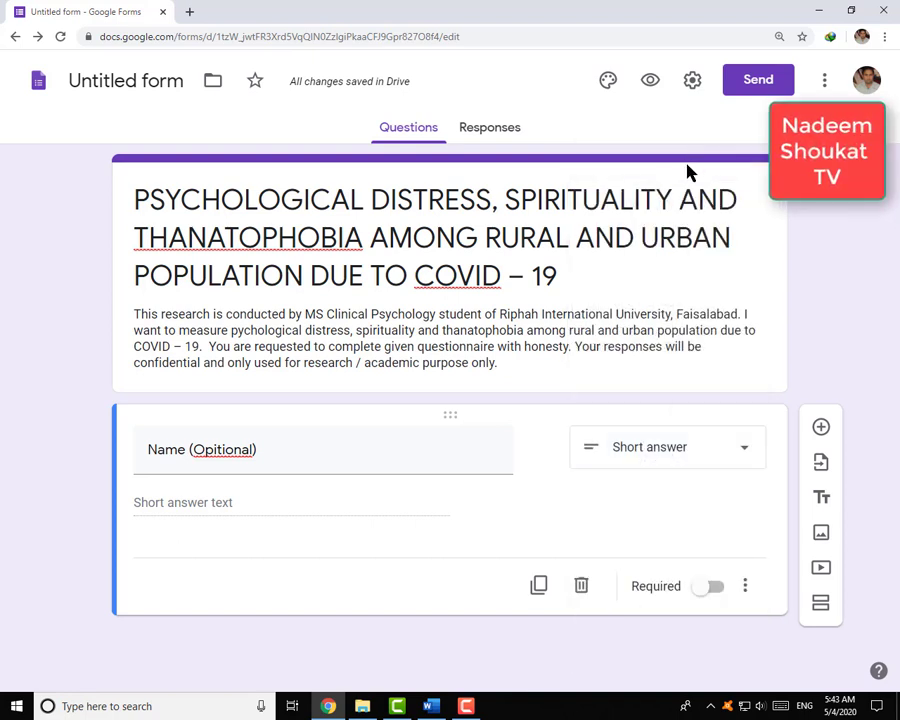
left_click(720, 590)
left_click(715, 587)
Add a second question titled "Age" and set its type to Multiple choice
left_click(821, 427)
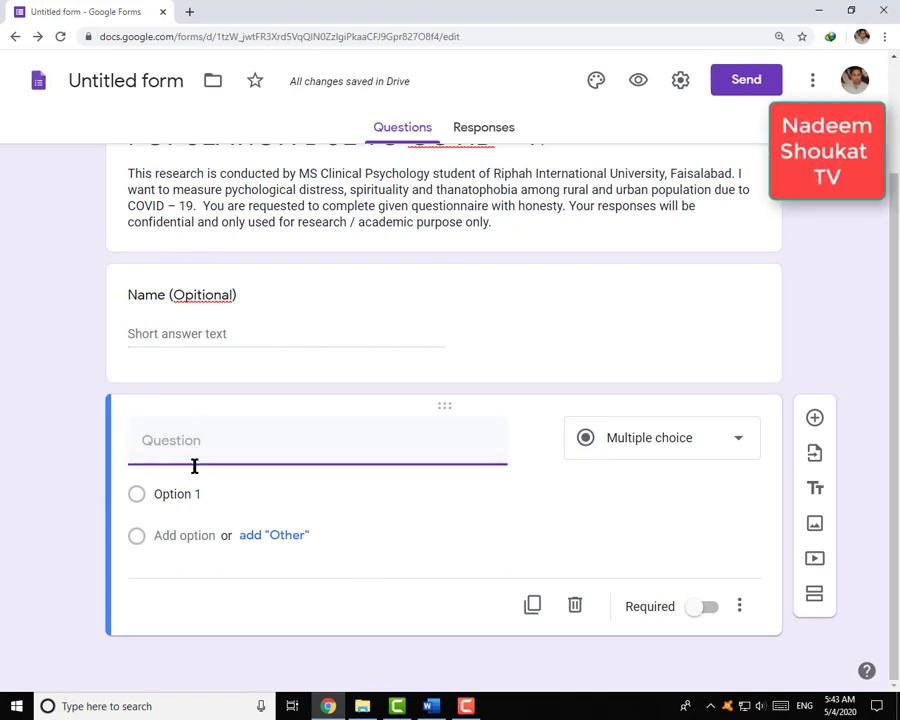
type("Age")
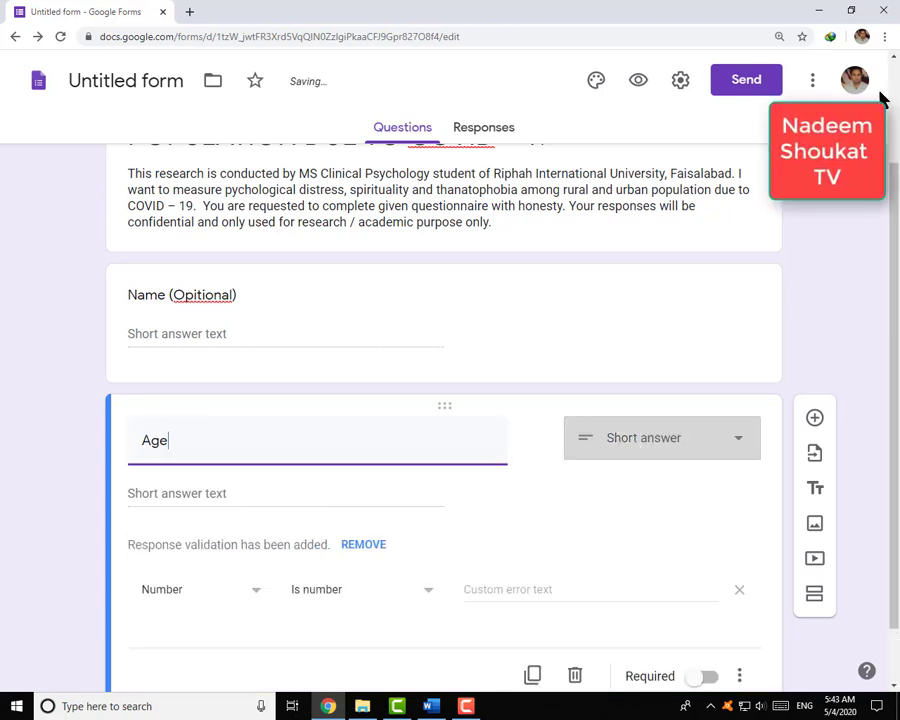
left_click(665, 448)
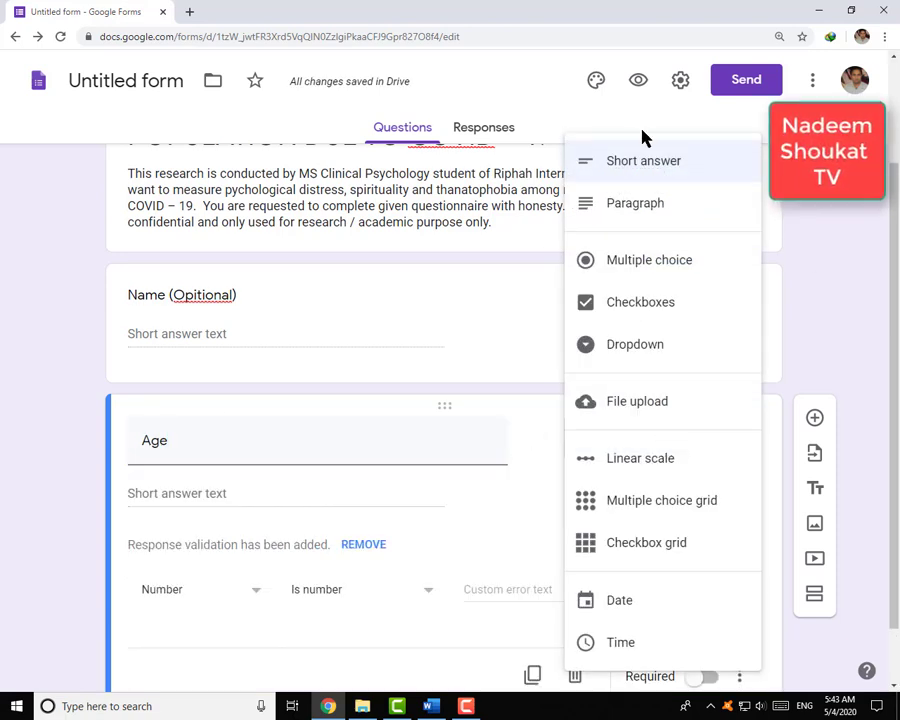
left_click(653, 273)
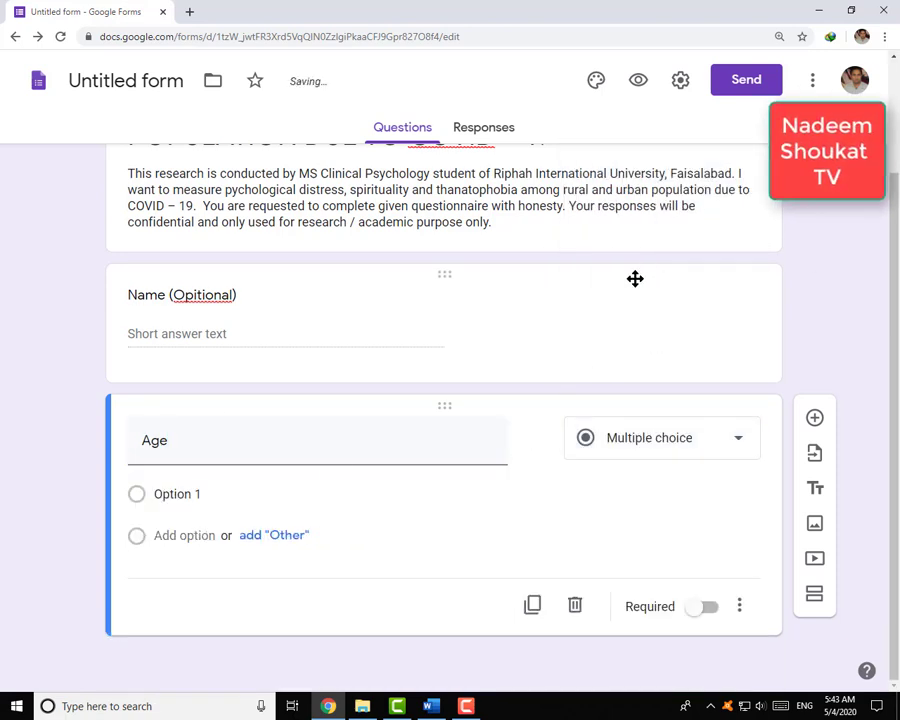
Name the first Age option "10-20 Years" and add an "Other" option to the question
left_click(145, 500)
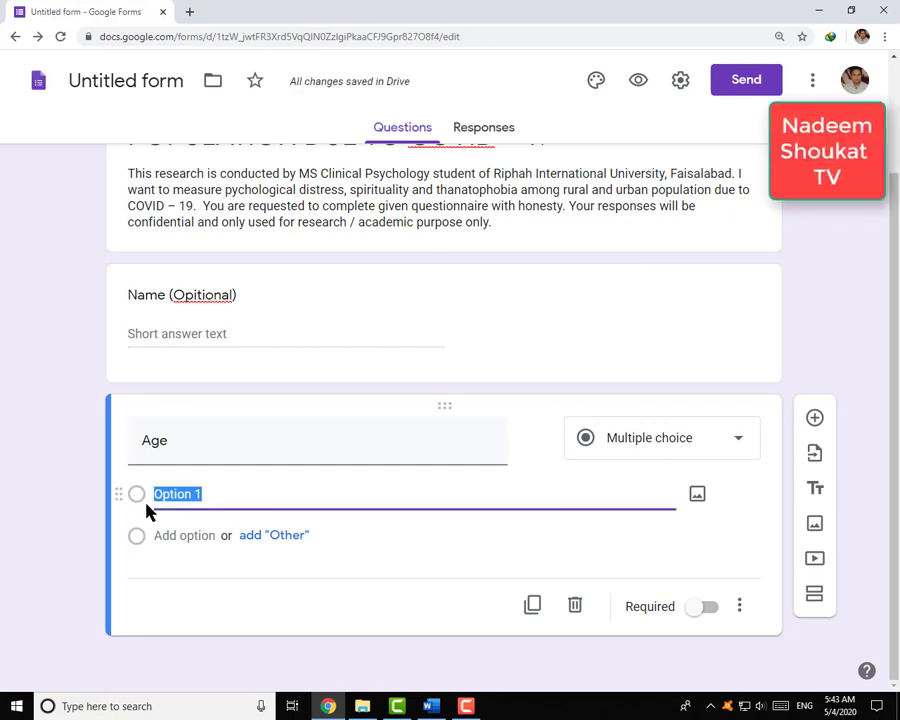
type("10-2")
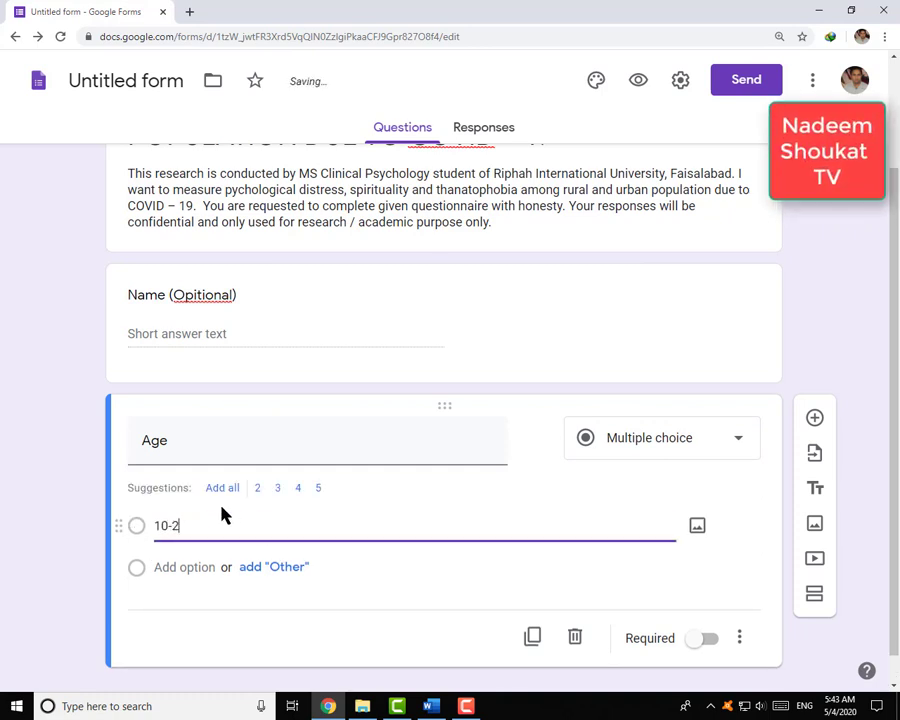
type("0 Years")
left_click(252, 570)
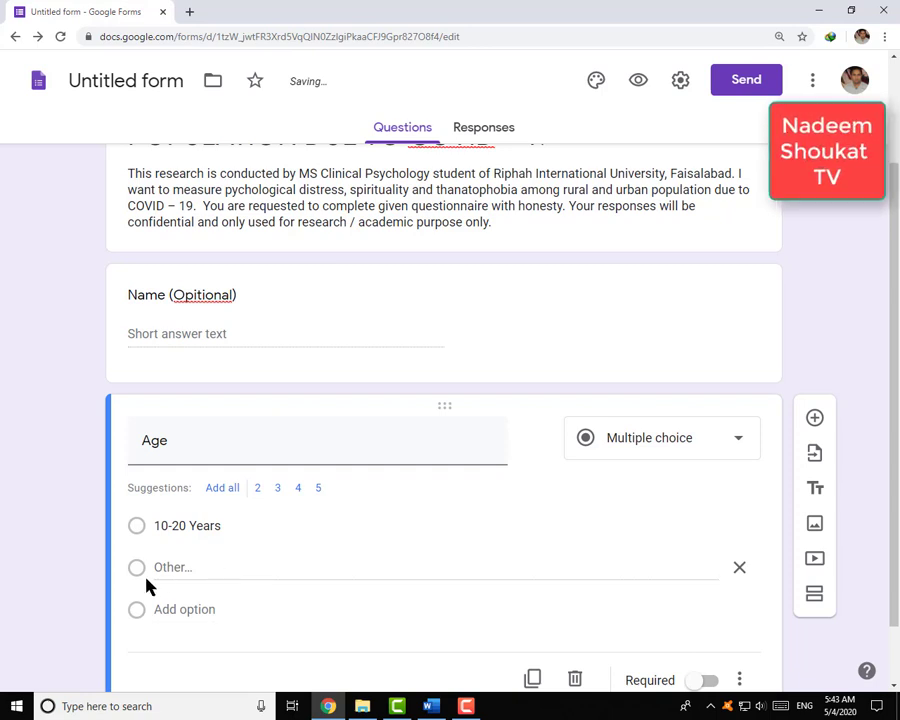
Add the options "20-30 Years" and "30-40 Years" to the Age question
left_click(172, 609)
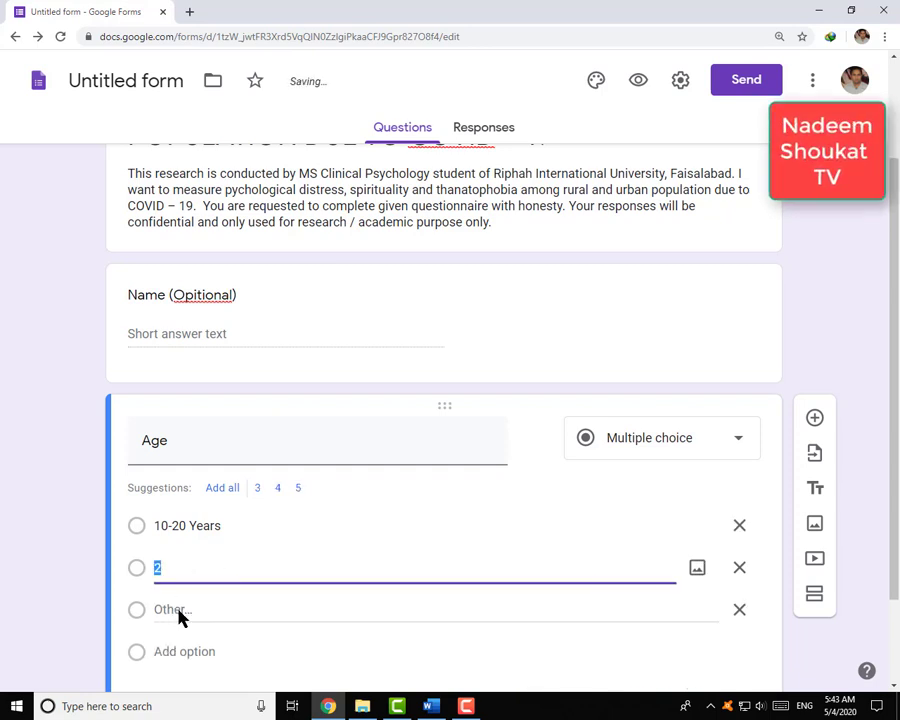
type("20-3")
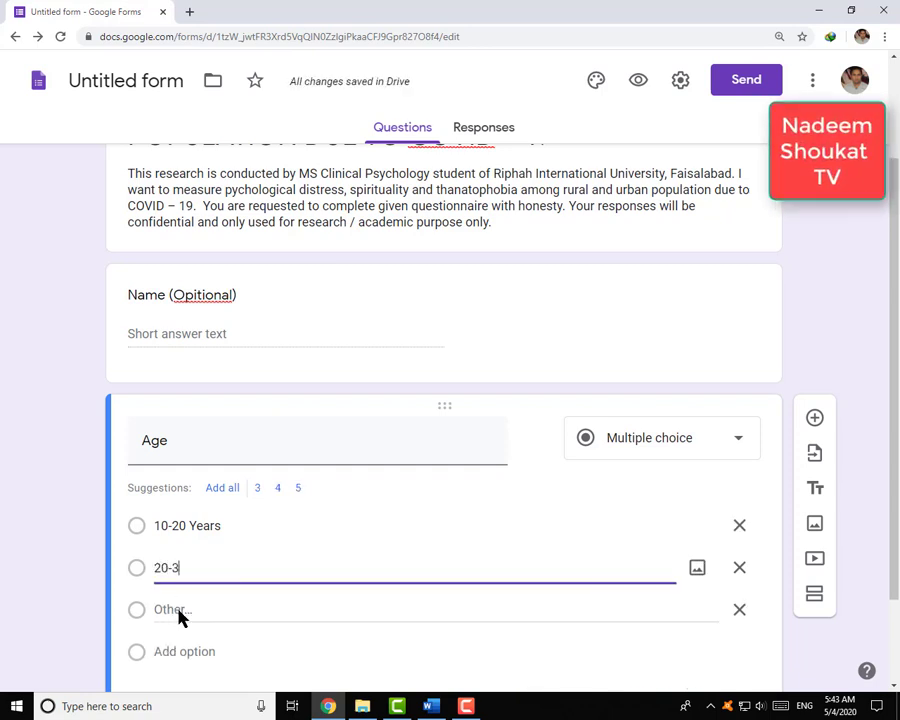
type("0 Years")
left_click(184, 651)
type("30")
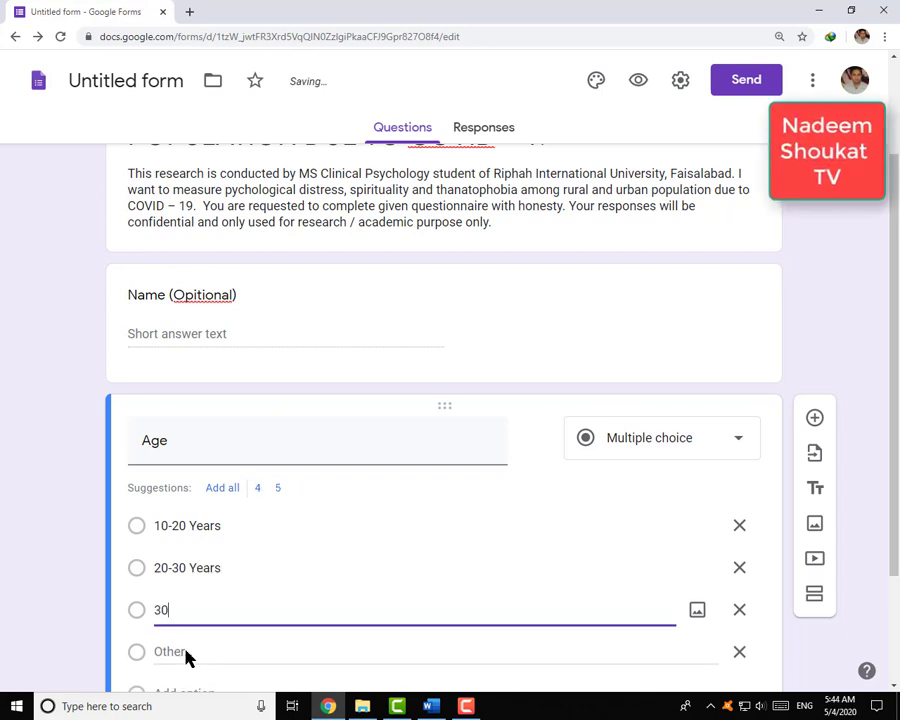
type("-40 Years")
Add the options "40-50 Years" and "50-60 Years" to the Age question and make it required
key("Return")
type("40")
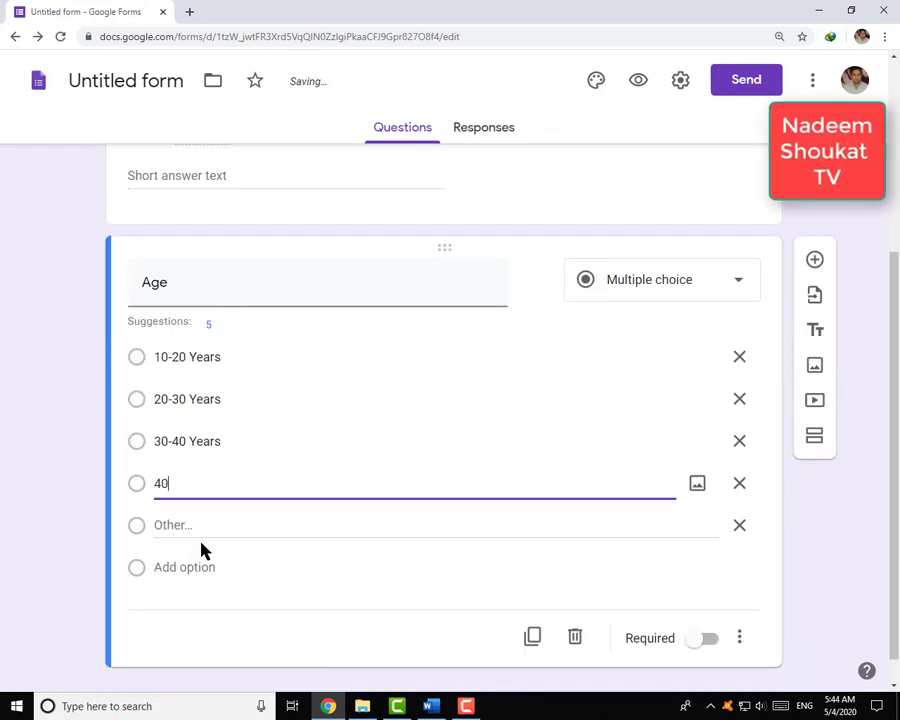
type("-50 Years")
key("Return")
type("5")
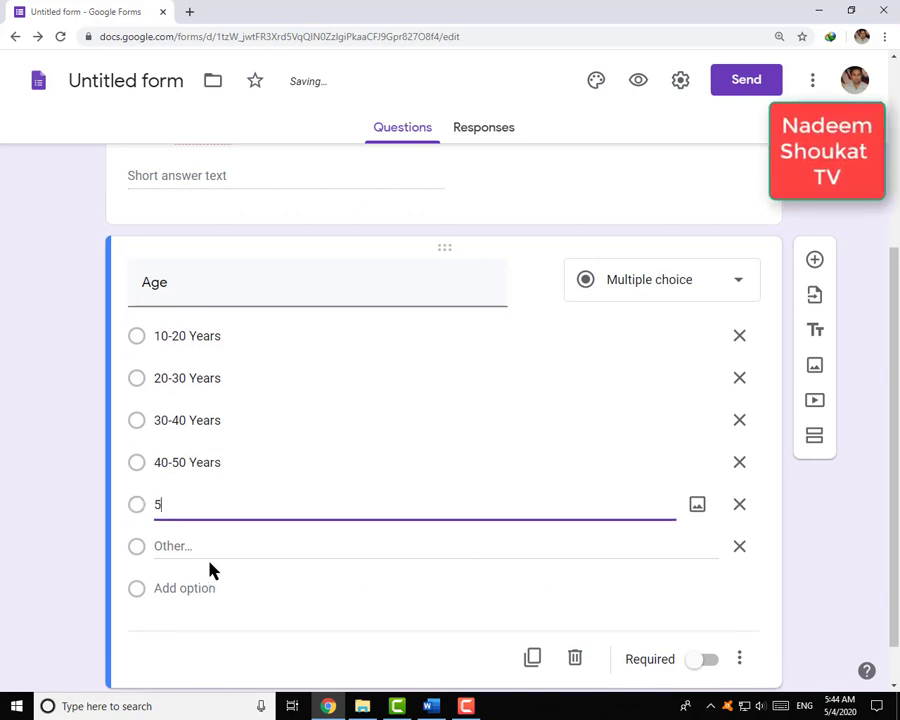
type("0-60")
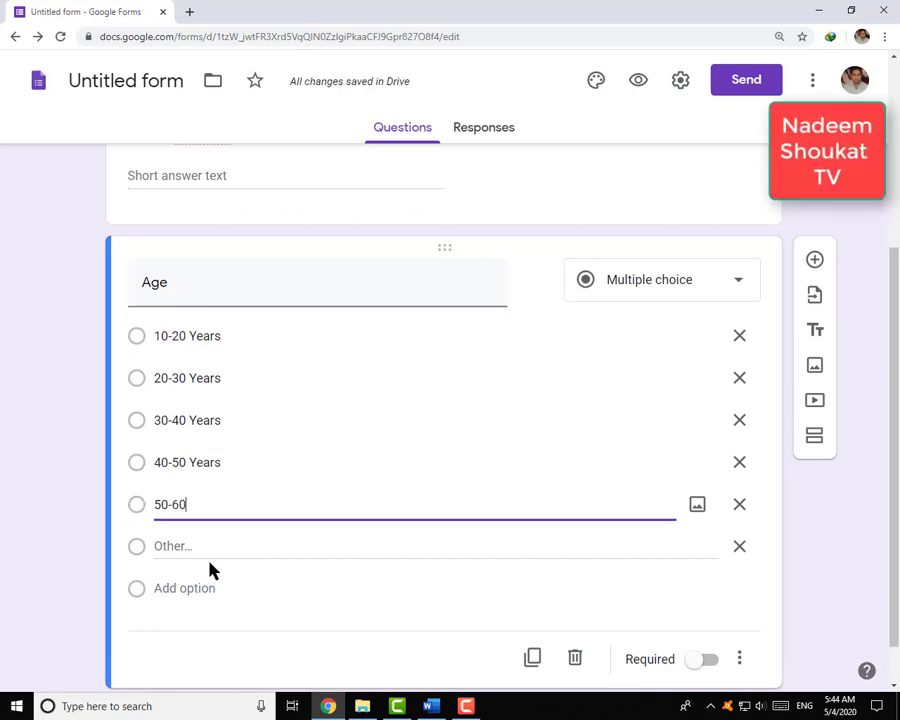
type(" Years")
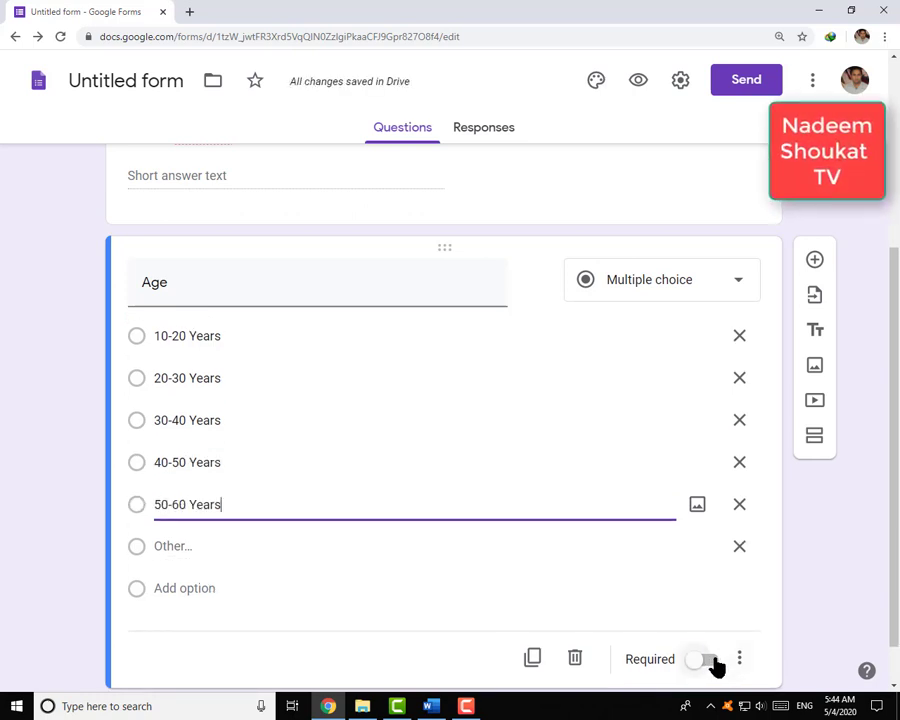
left_click(712, 661)
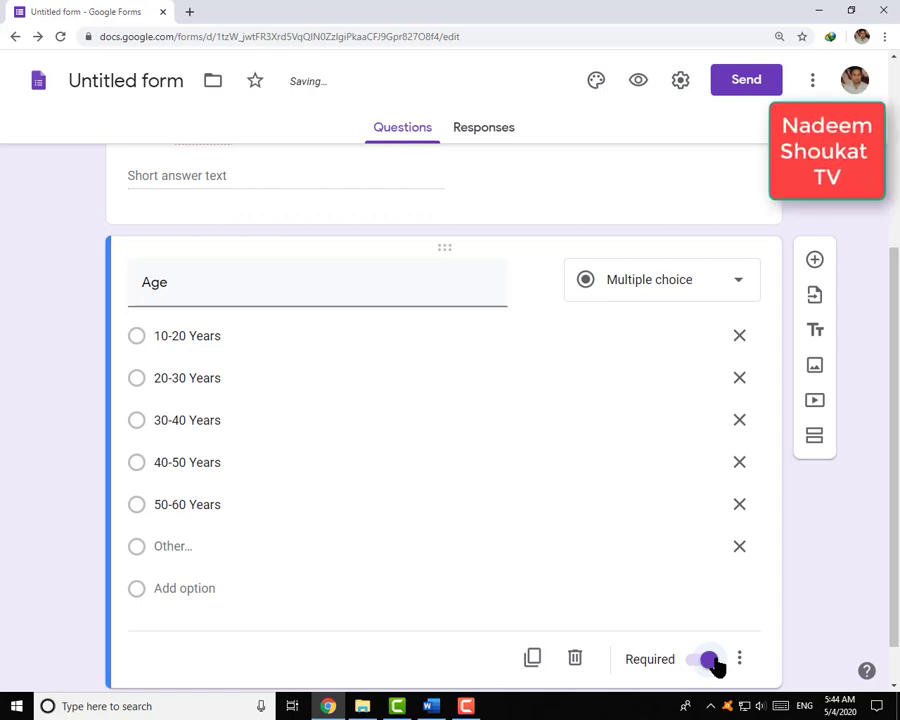
Add two questions below Age, leaving the first untitled, and title the second "Education" with the type Dropdown
left_click(812, 264)
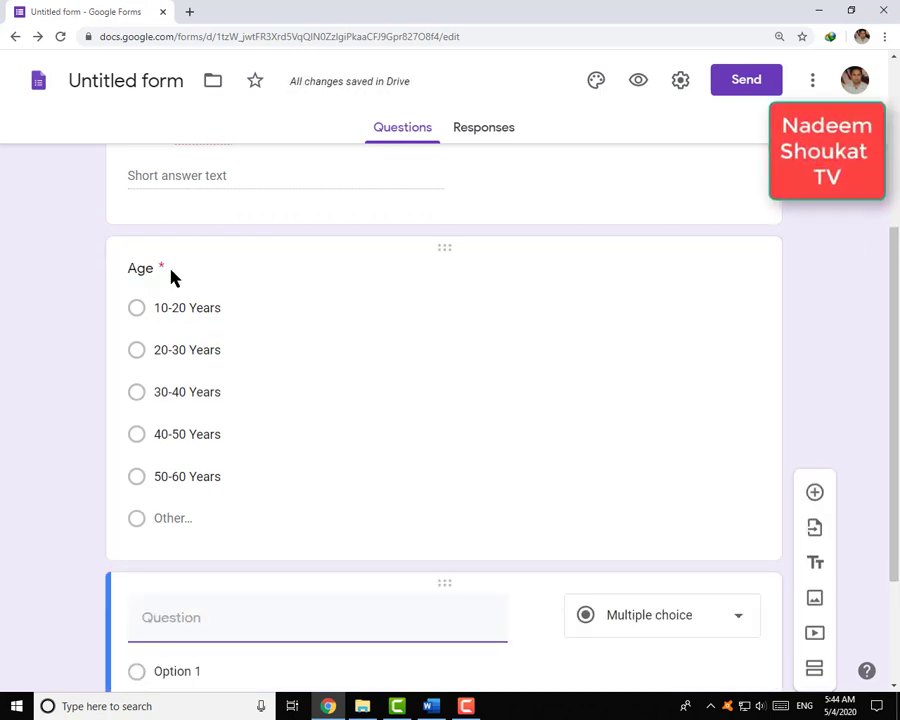
scroll(186, 430, "up", 1)
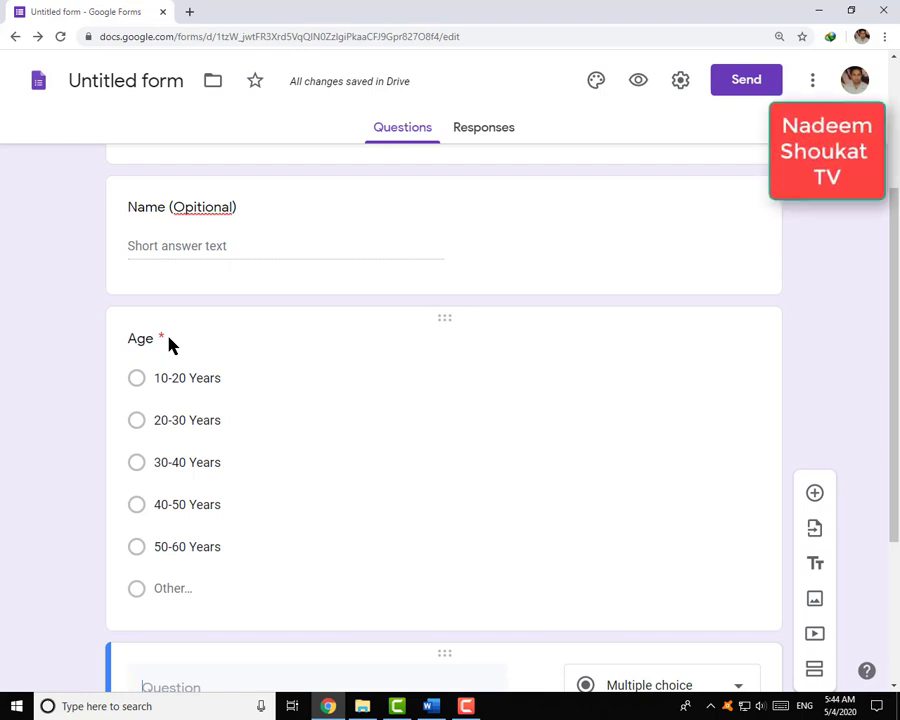
left_click(814, 492)
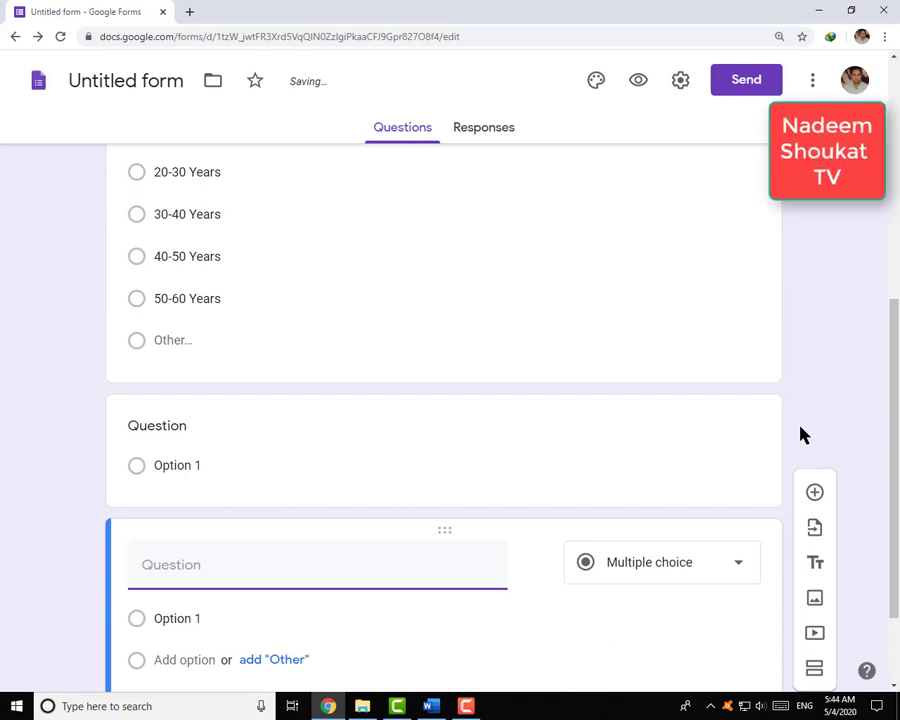
type("Educa")
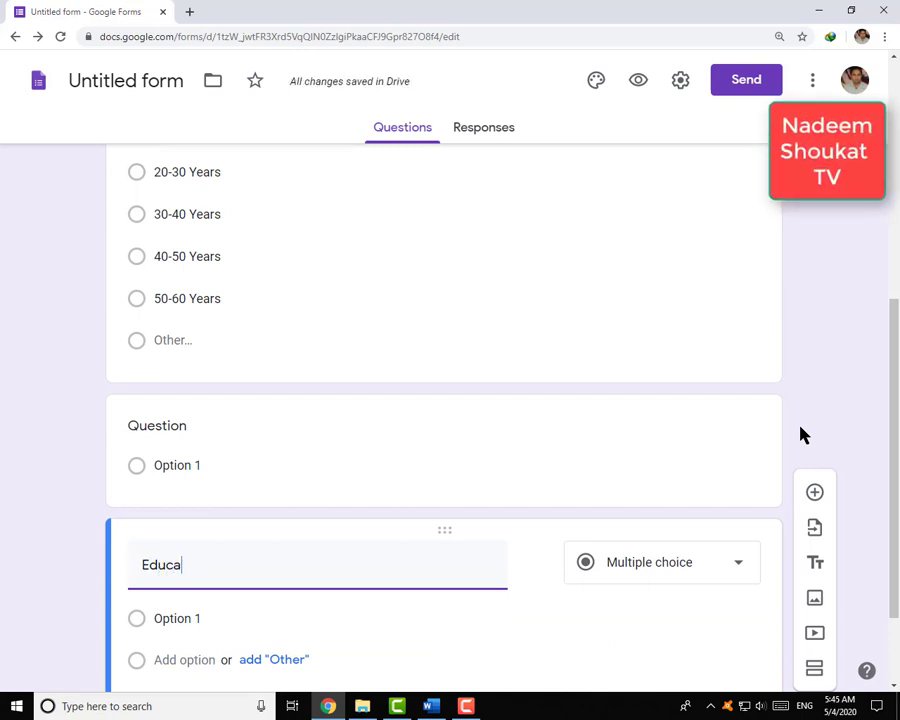
type("tion")
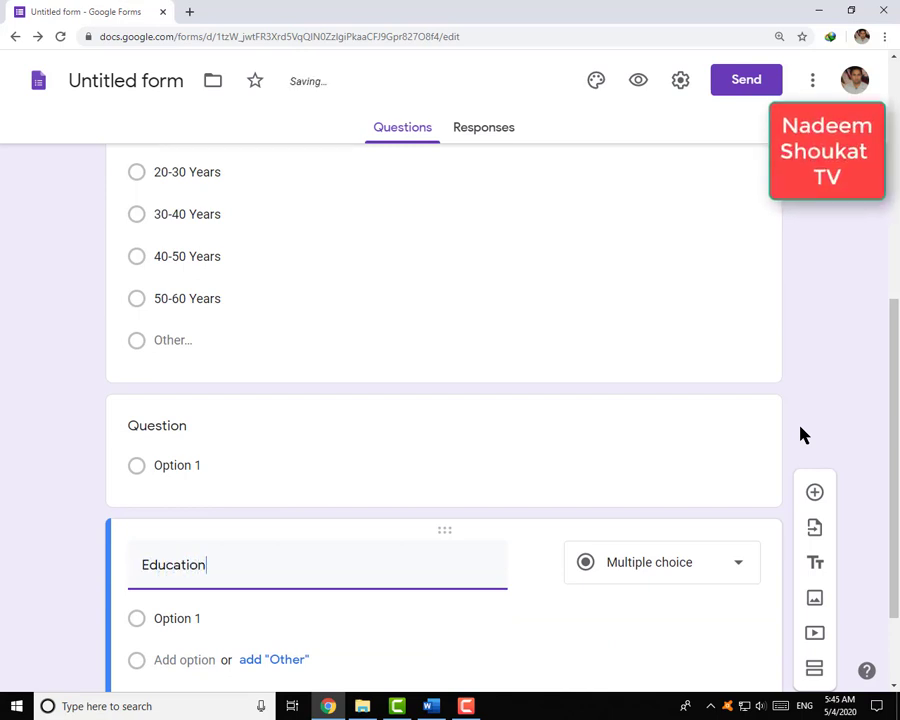
left_click(731, 570)
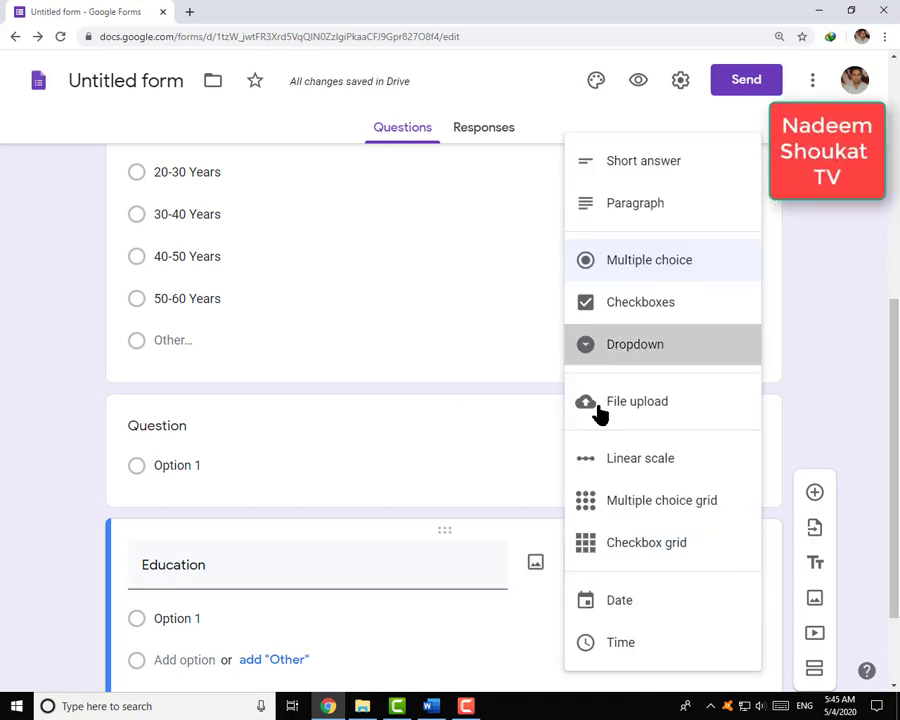
left_click(635, 344)
Enter "Matric" and "Intermediate" as the first two dropdown options of the Education question
left_click(160, 494)
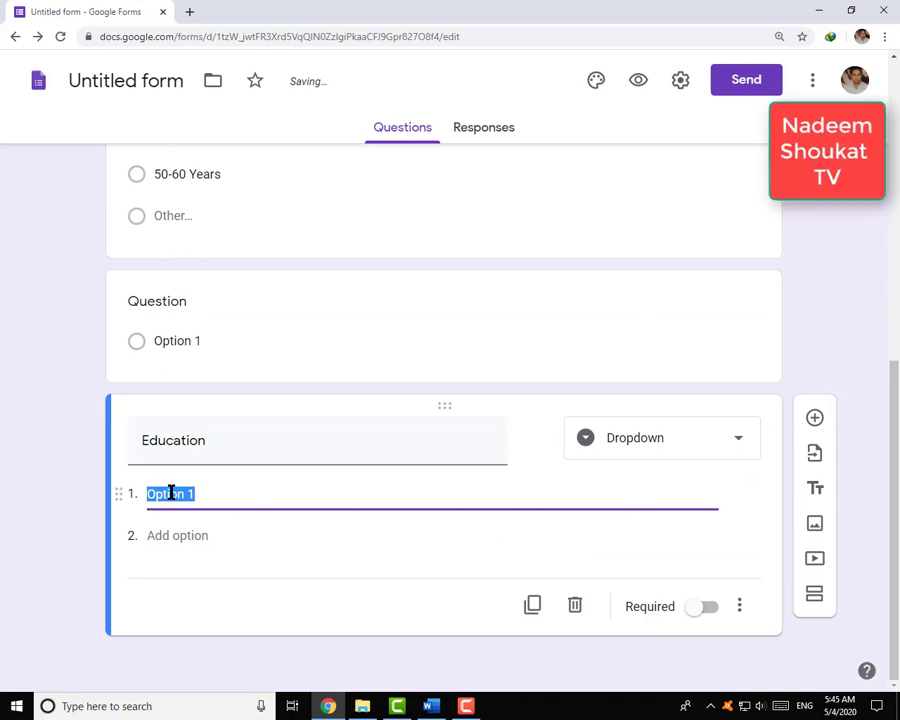
type("Mat")
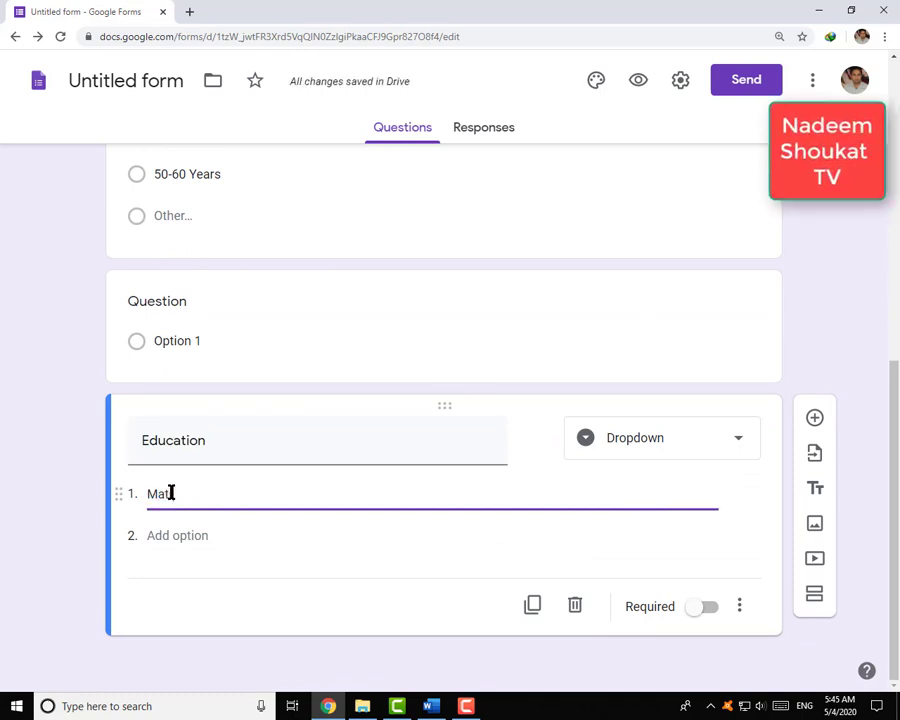
type("ric")
key("Return")
type("In")
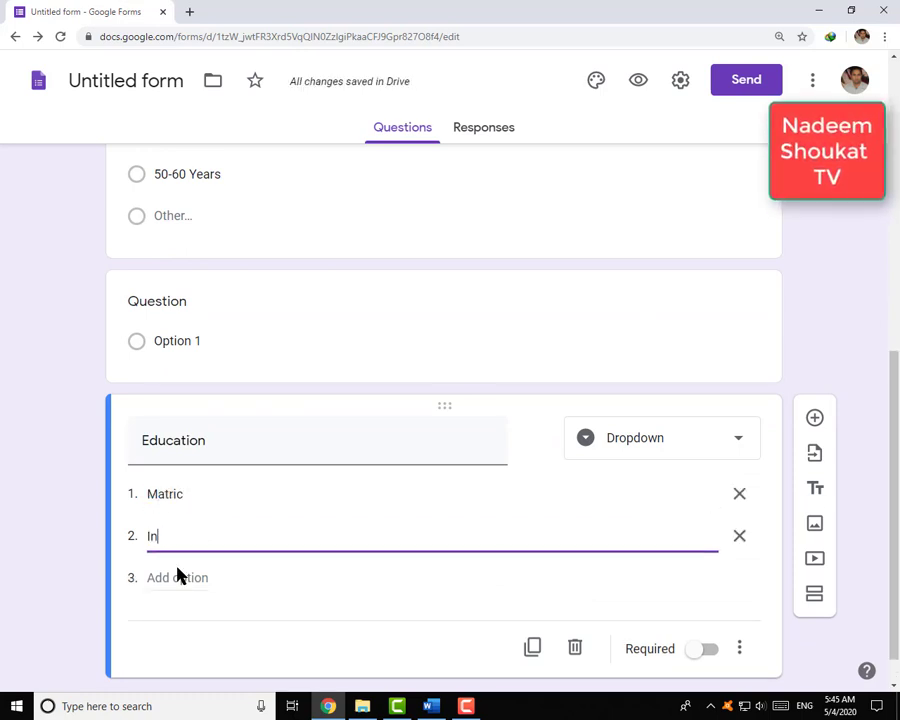
type("termediate")
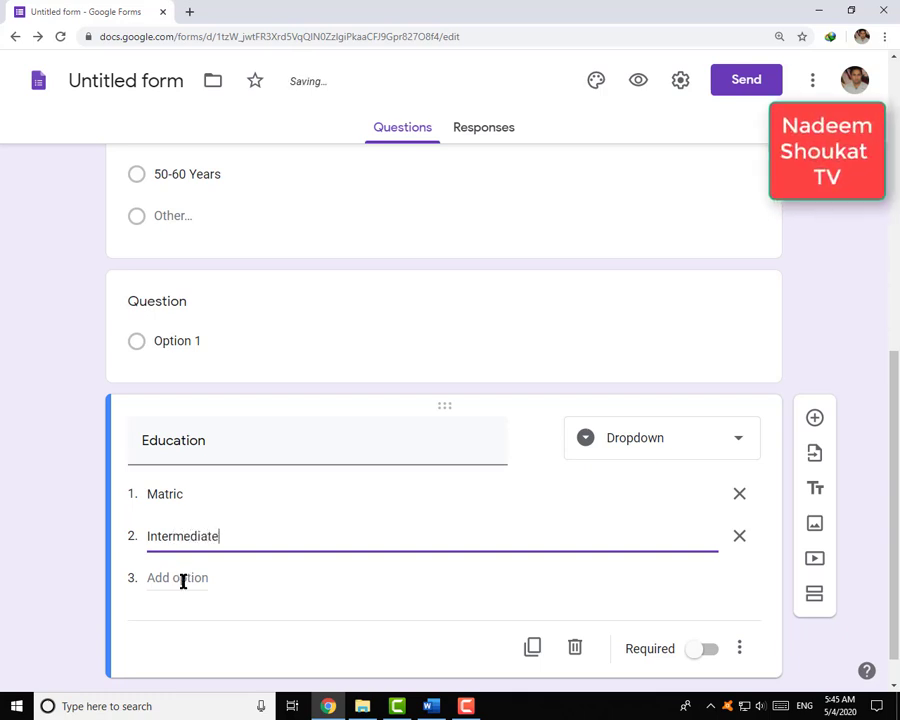
Add the options "Graduate", "Masters" and "Phd" to the Education question and make it required
left_click(182, 578)
type("Graduate")
key("Return")
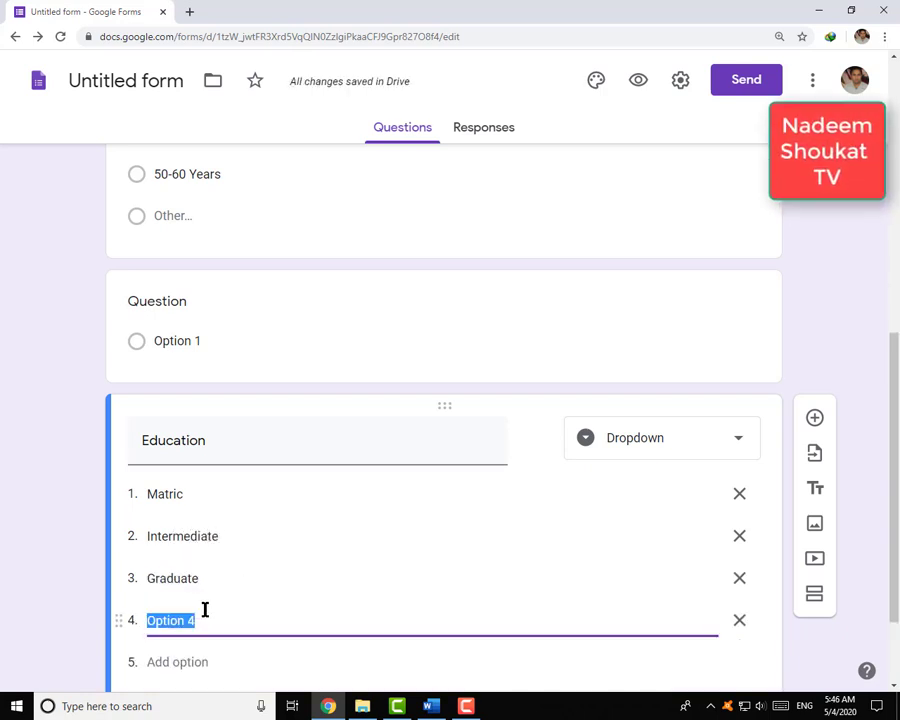
type("Masters")
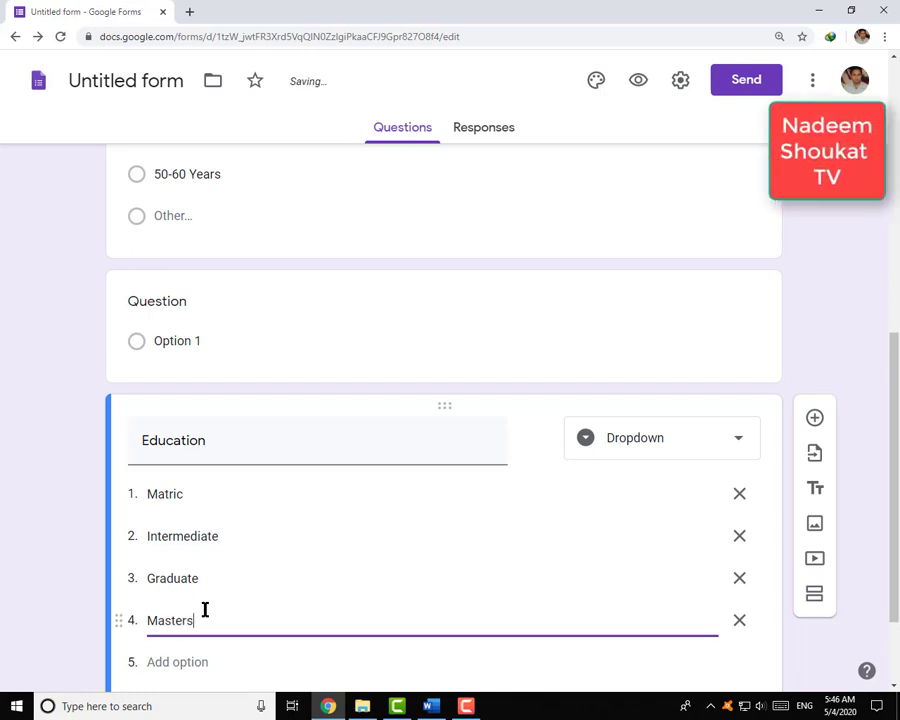
key("Return")
type("PH")
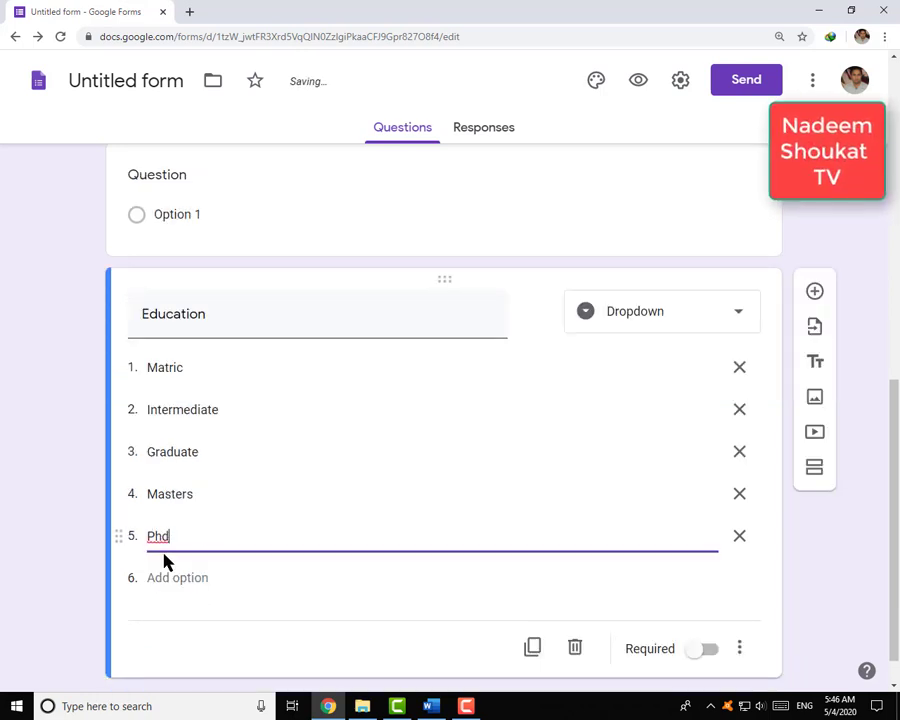
left_click(706, 649)
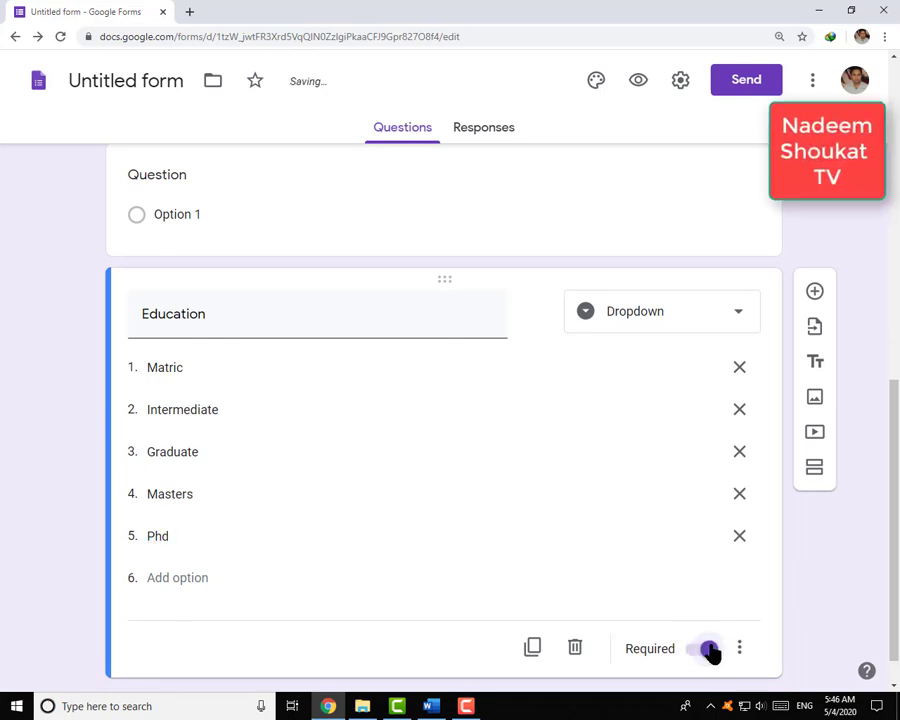
Add a question below Education titled "Marital Status" and set its type to Multiple choice
left_click(814, 292)
scroll(482, 492, "down", 3)
type("M")
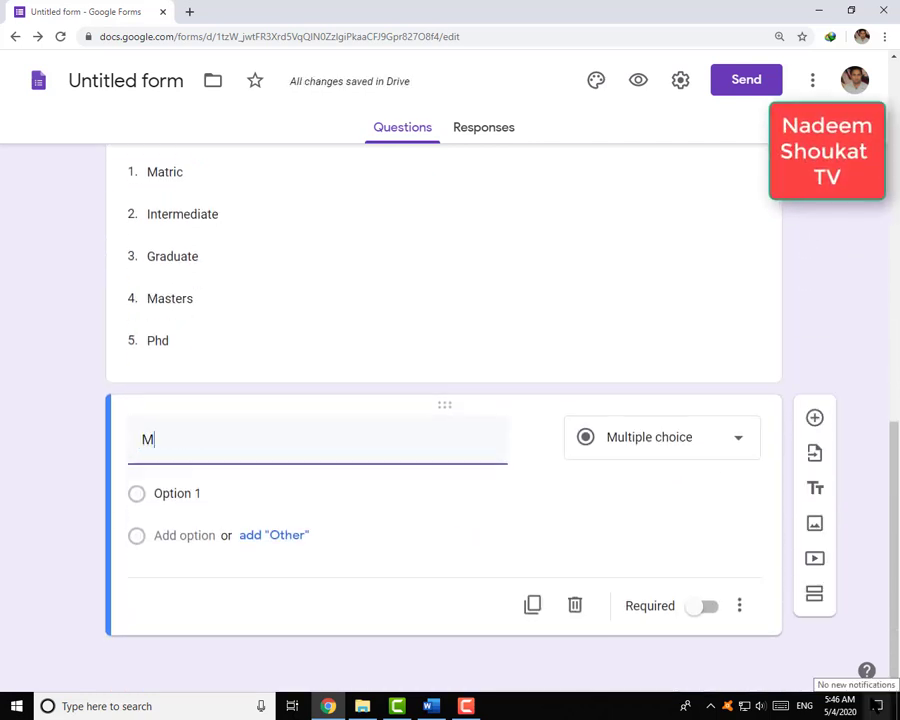
type("arital Status")
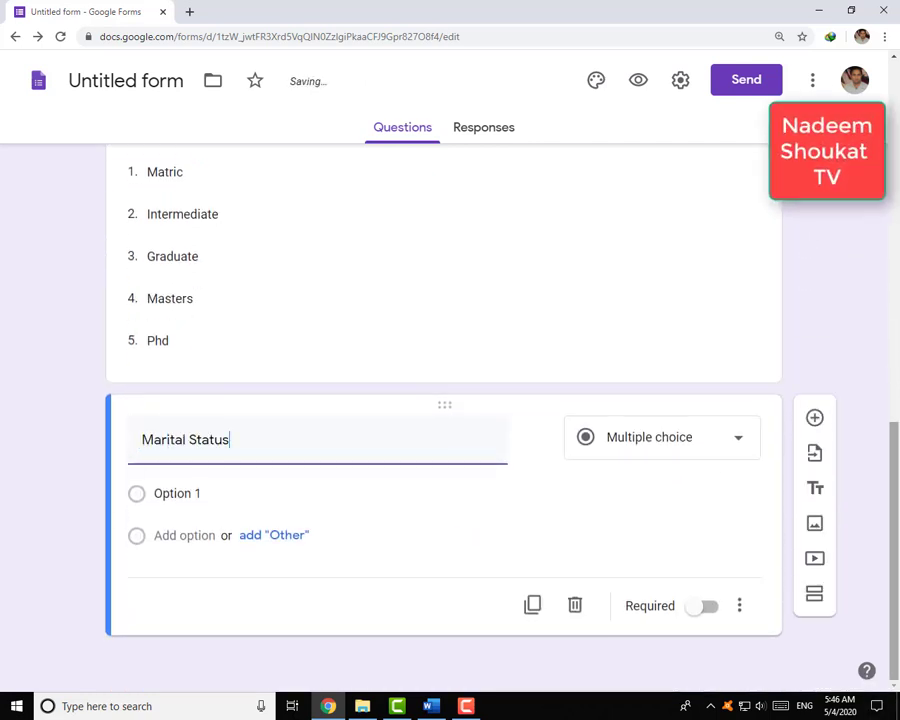
left_click(712, 445)
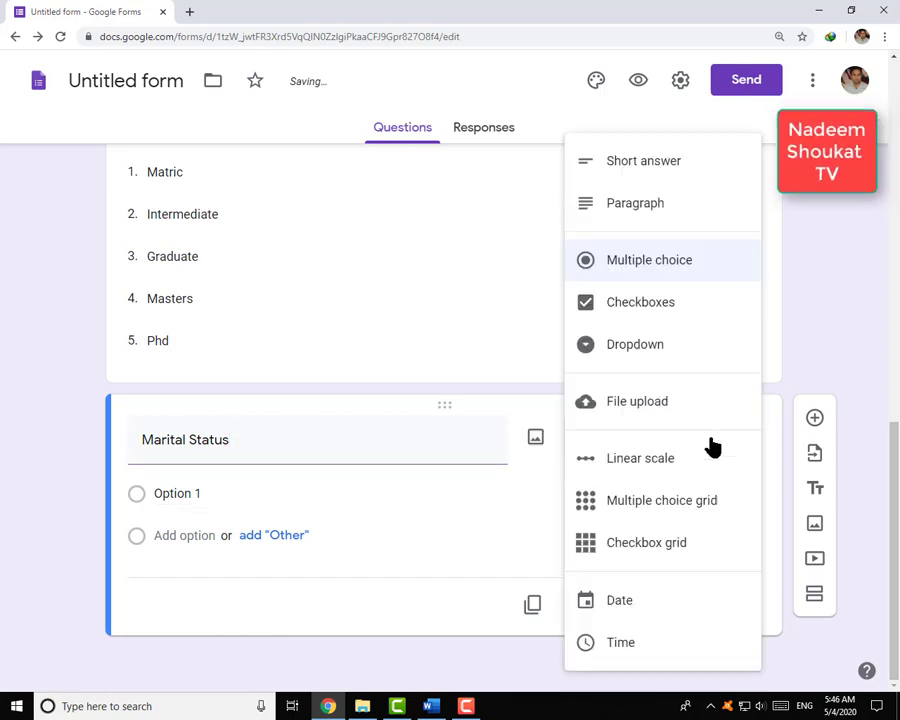
left_click(652, 262)
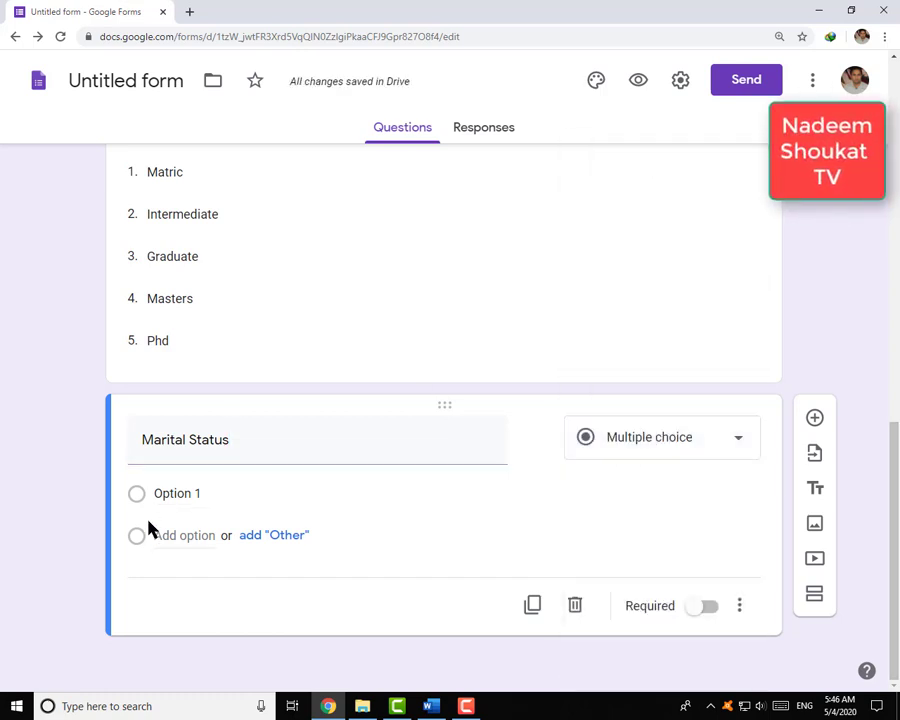
Give Marital Status only the options "Married" and "Unmarried", without an "Other" option, and make the question required
left_click(139, 498)
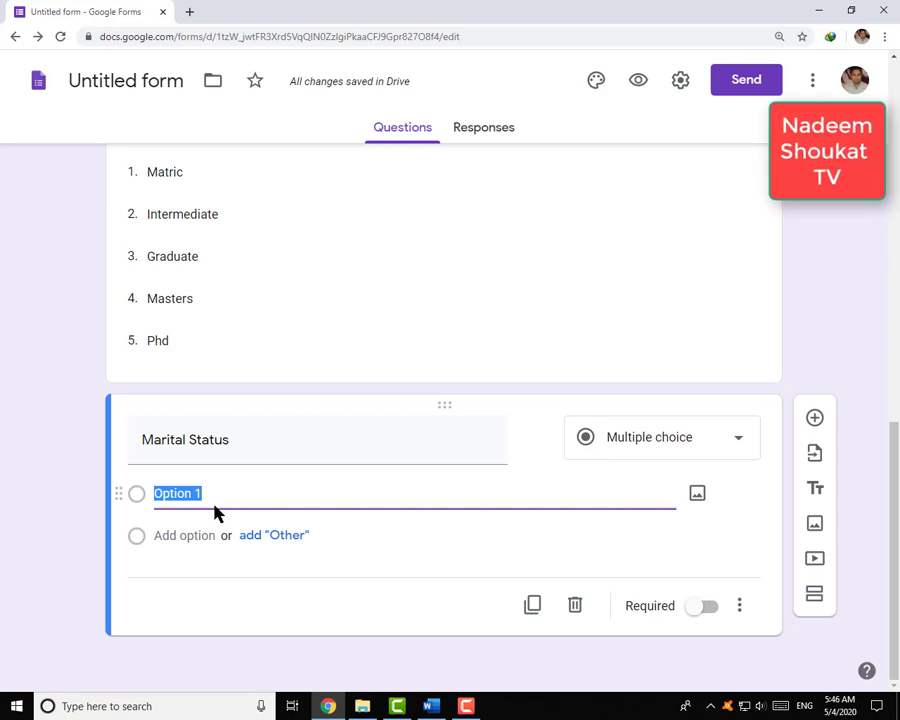
type("Marriewd")
key("BackSpace")
key("BackSpace")
type("d")
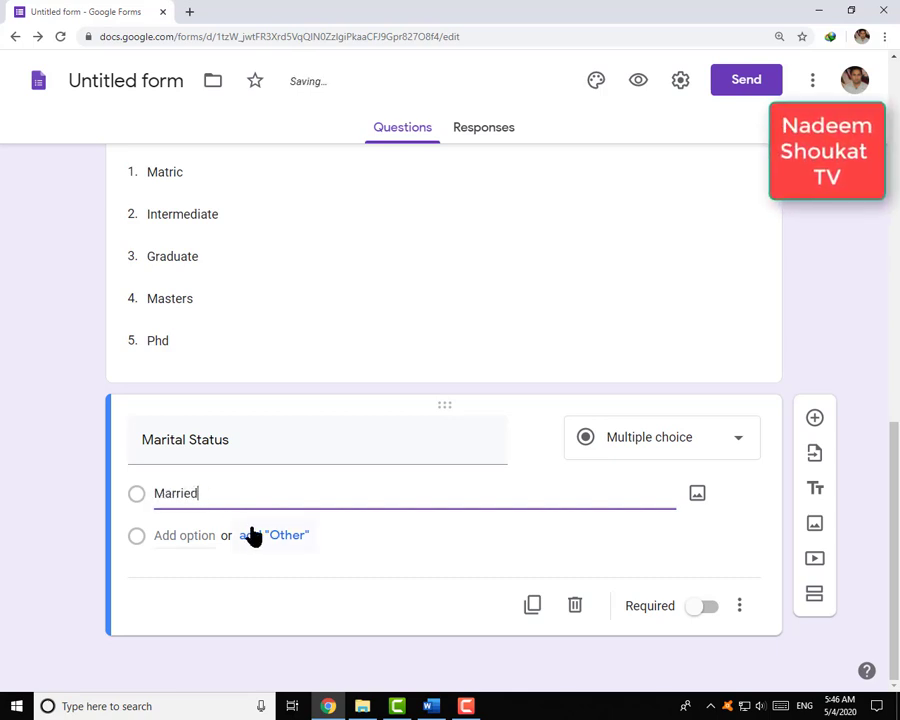
left_click(247, 535)
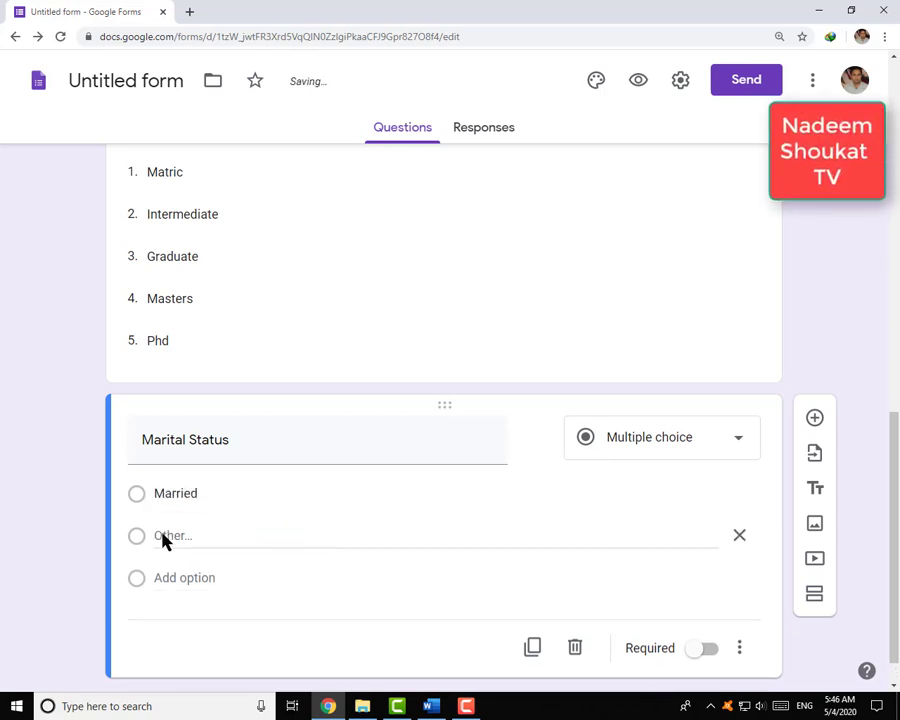
left_click(162, 578)
type("Unmarried")
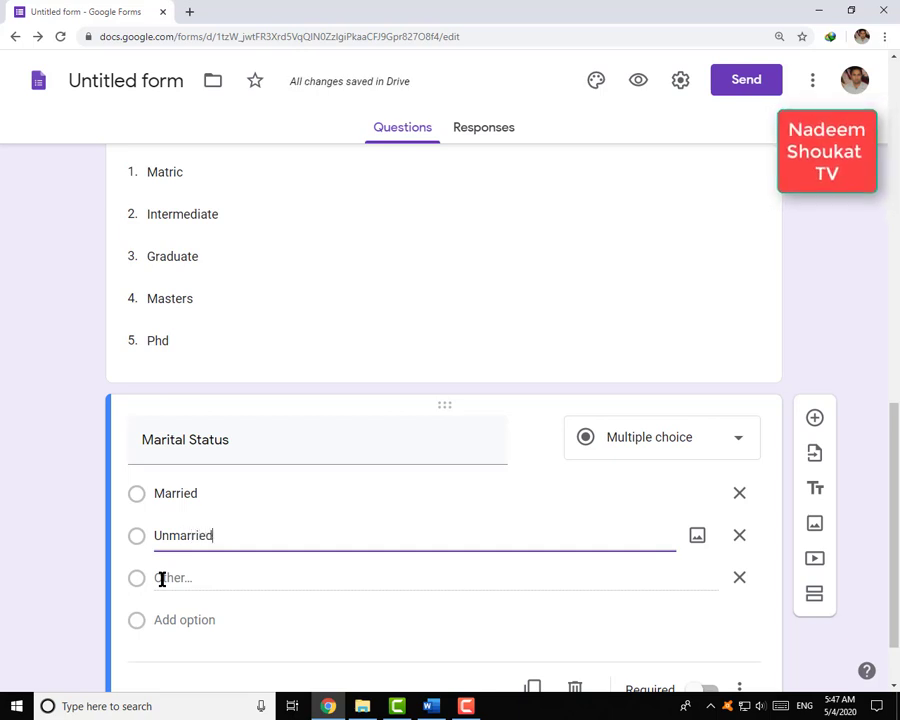
left_click(739, 577)
left_click(710, 650)
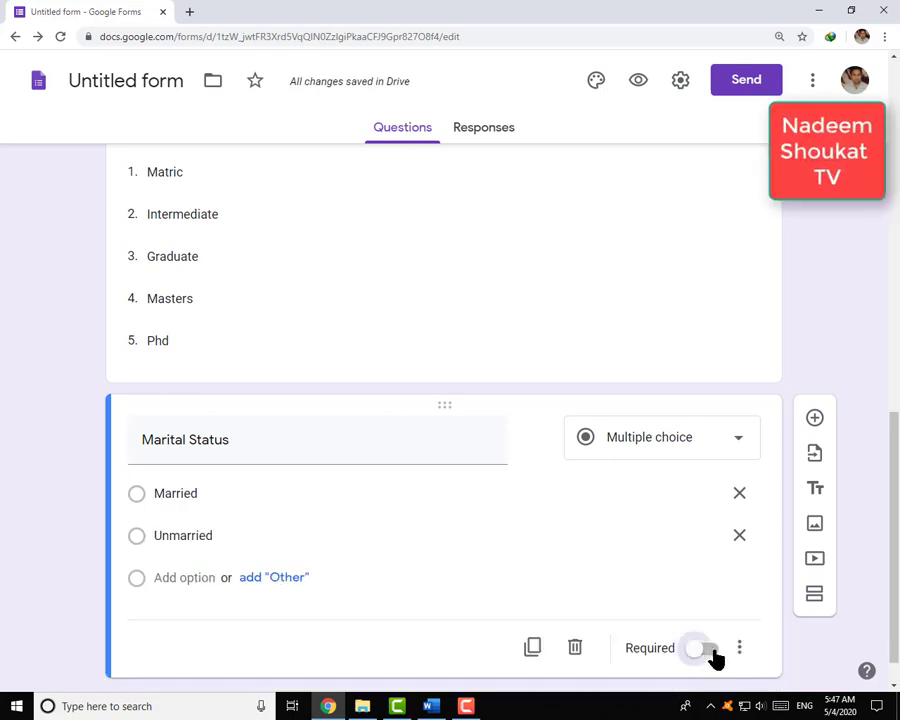
Add a question below Marital Status titled "Residence" and set its type to Multiple choice
left_click(819, 420)
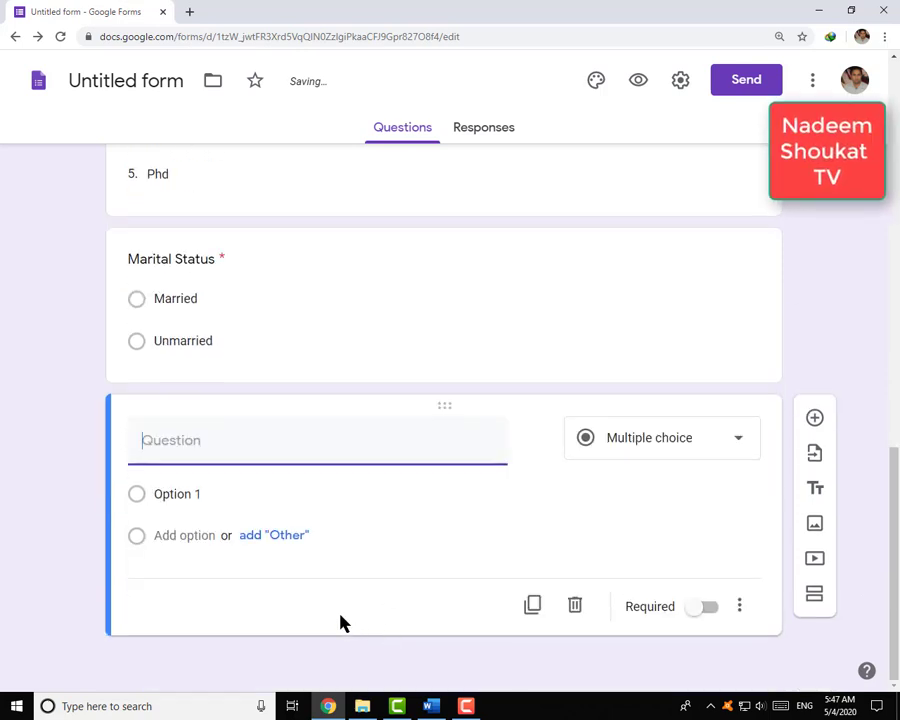
type("Residence")
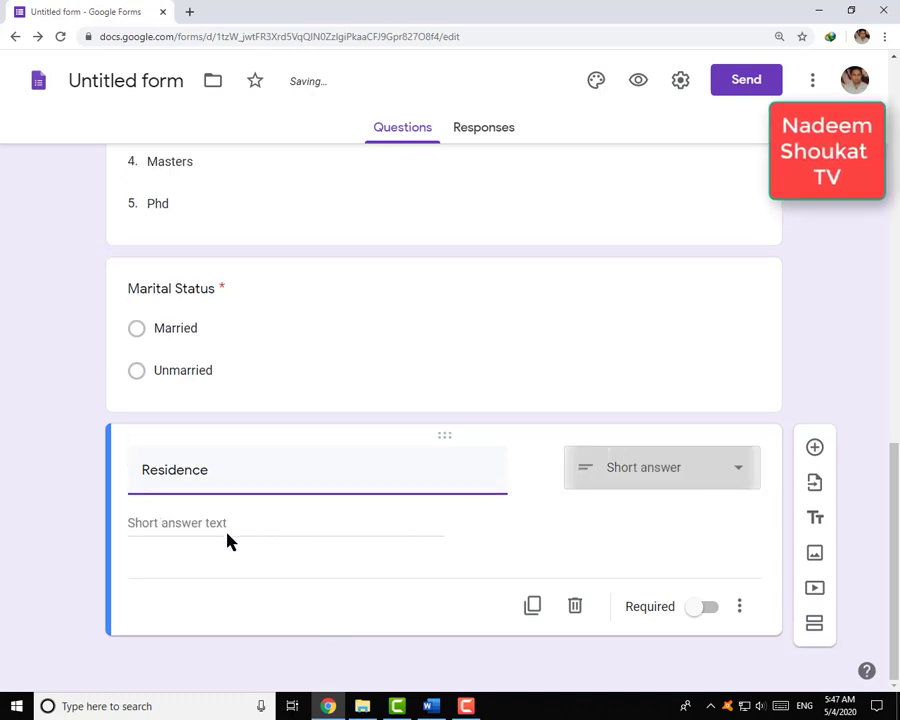
left_click(697, 483)
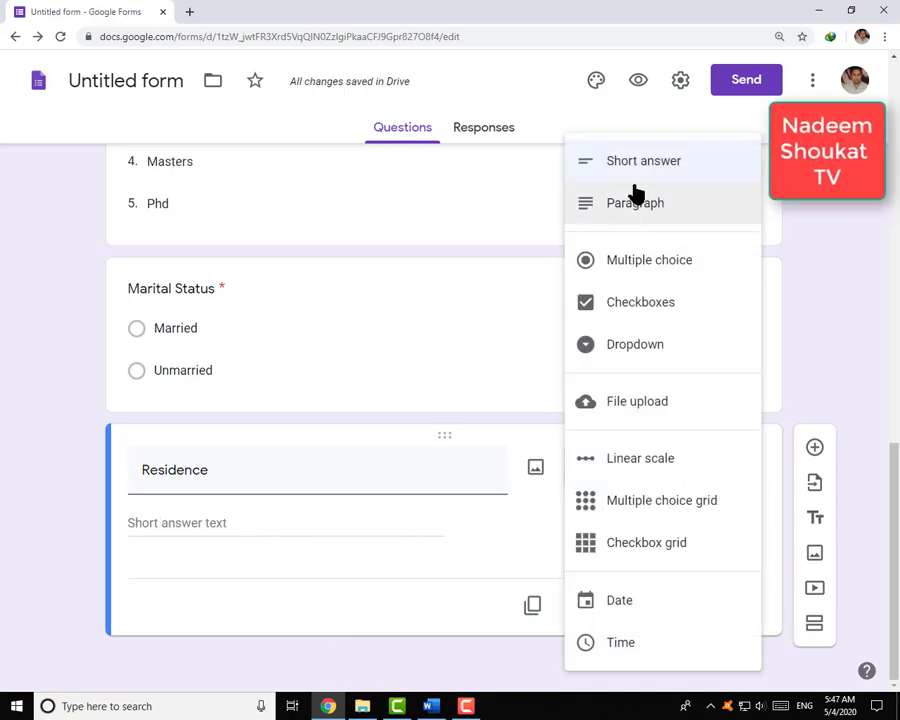
left_click(643, 264)
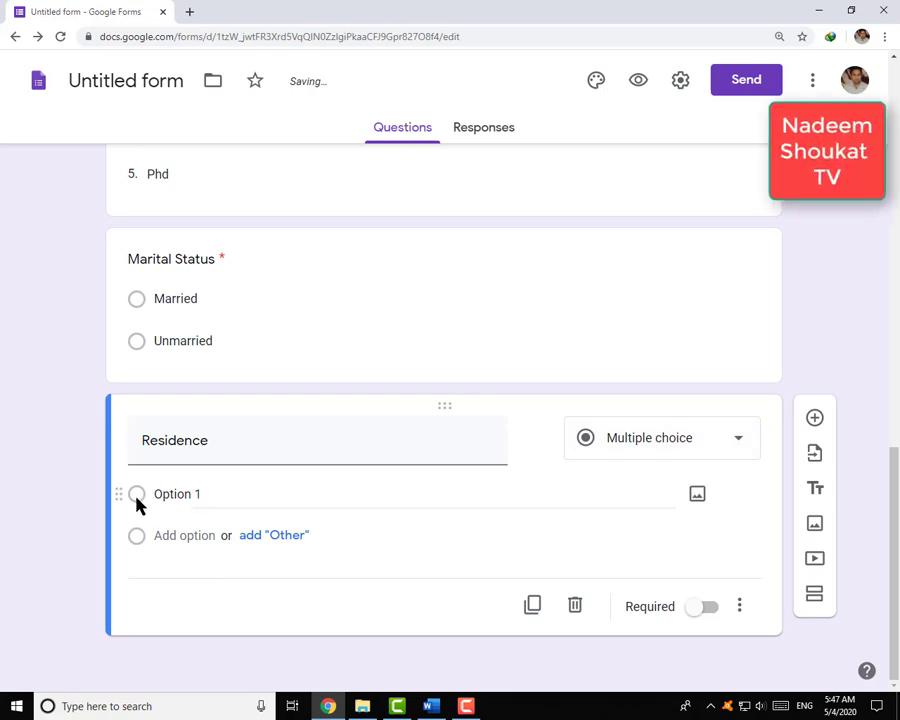
Give the Residence question only the options "Rural" and "Urban", without an "Other" option, and make it required
left_click(141, 498)
type("RR")
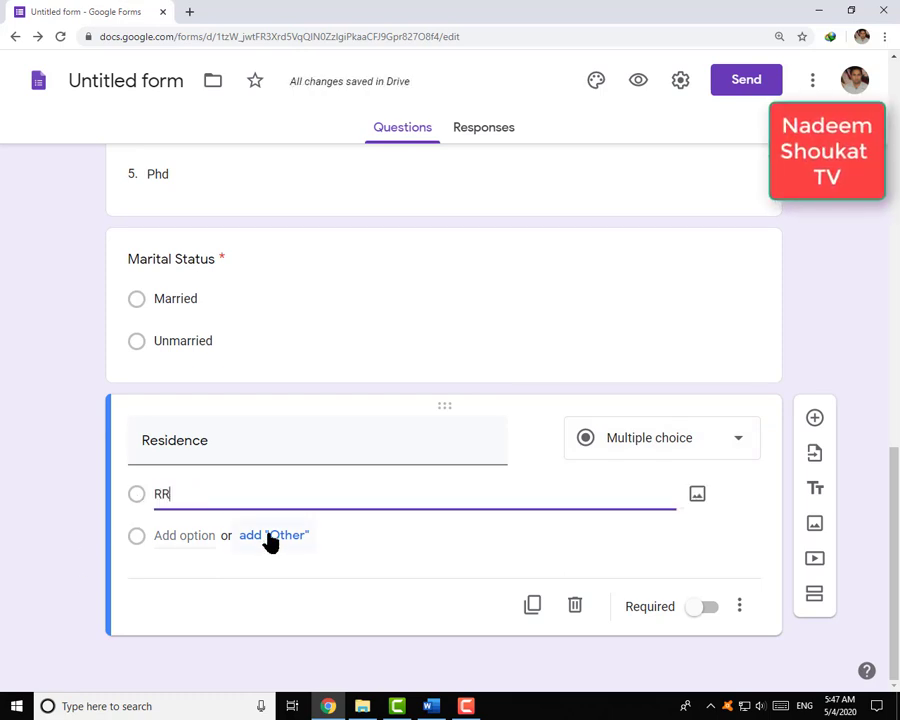
type("ural")
left_click(270, 540)
left_click(199, 578)
type("Urban")
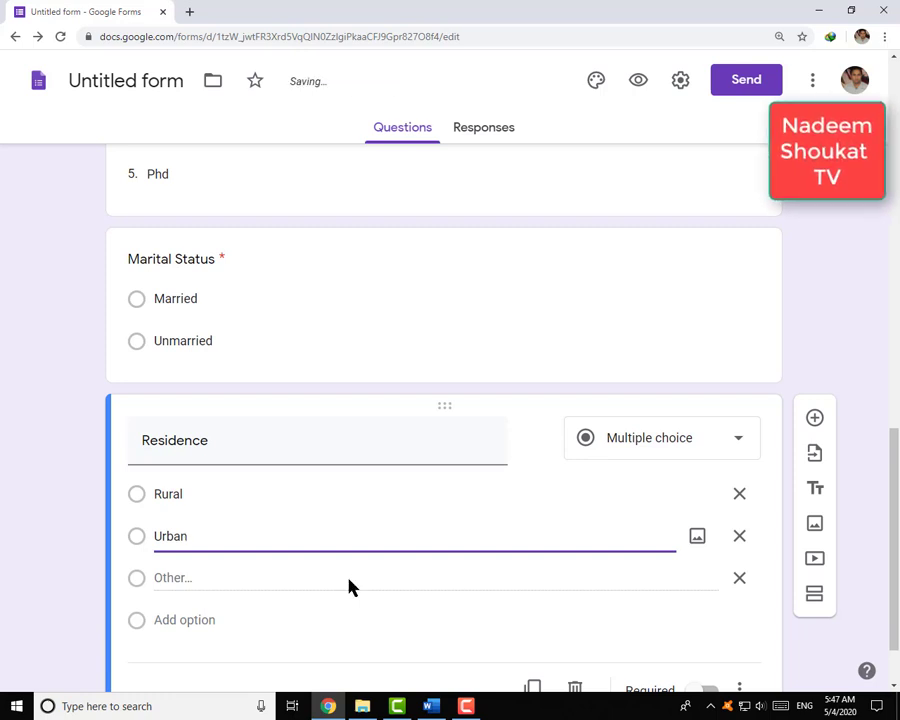
left_click(741, 578)
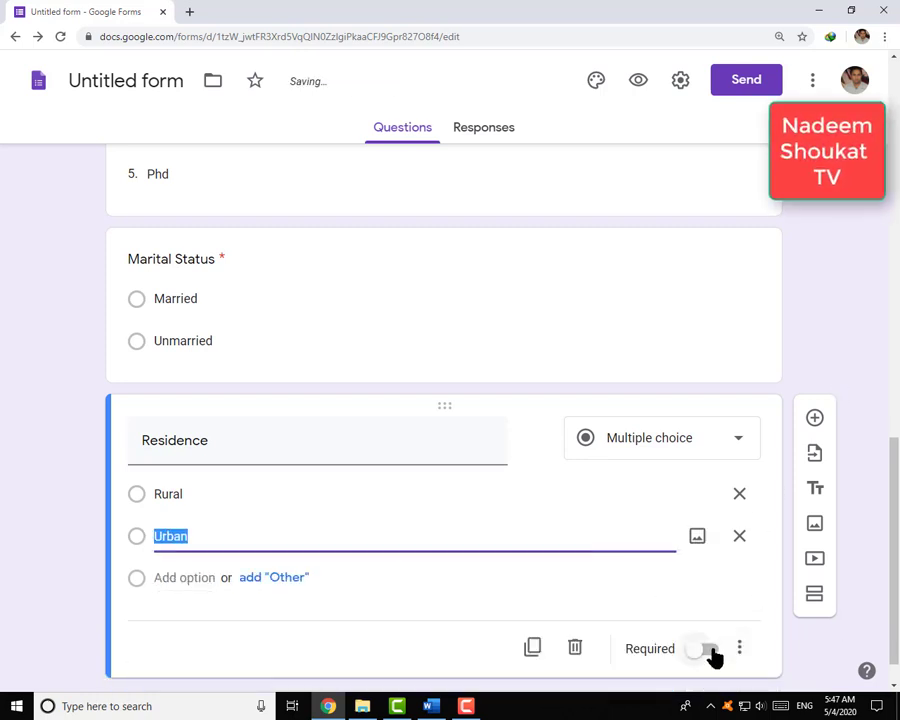
left_click(712, 653)
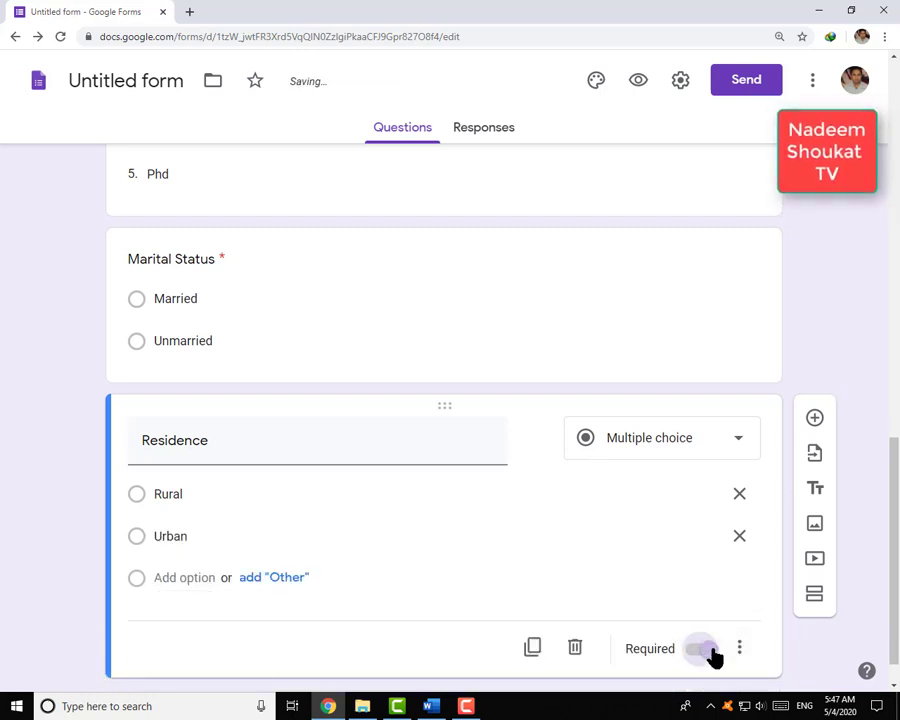
Add a question below Residence titled "Socioeconomic Status" and set its type to Multiple choice
left_click(815, 418)
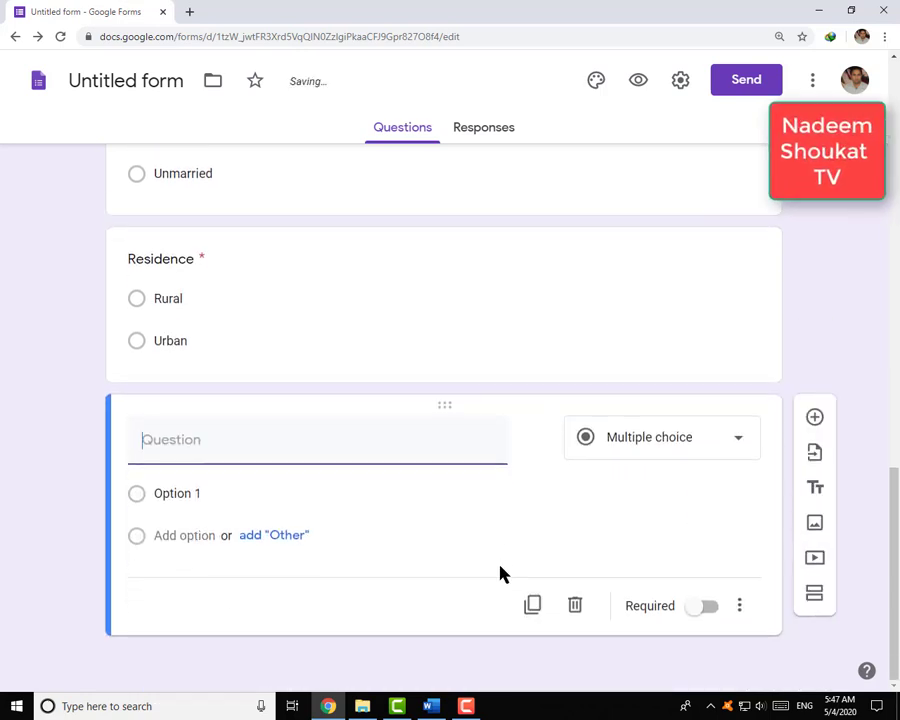
type("So")
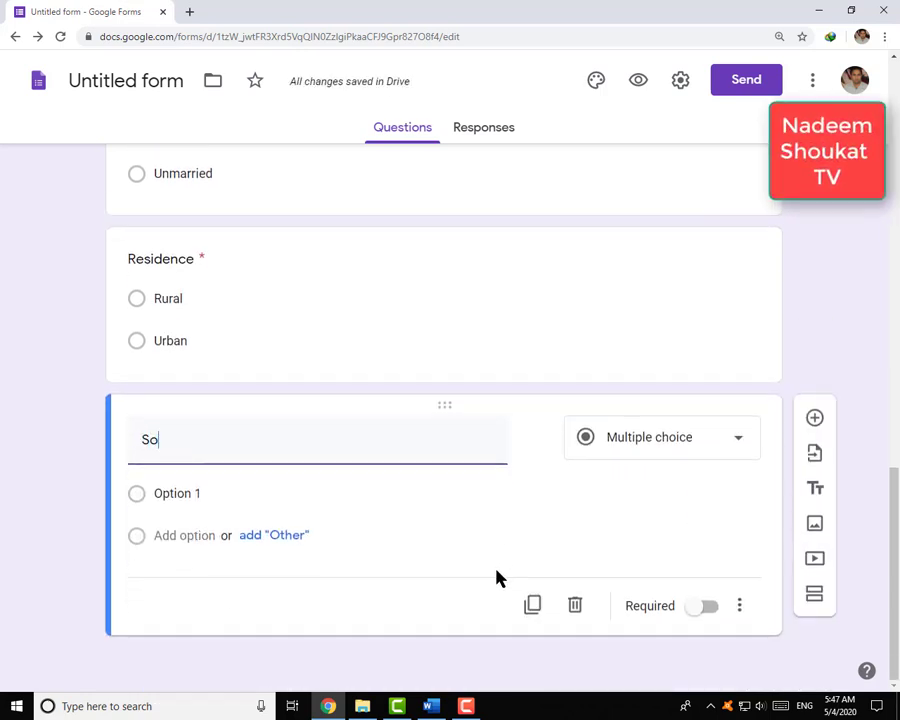
type("cioecon")
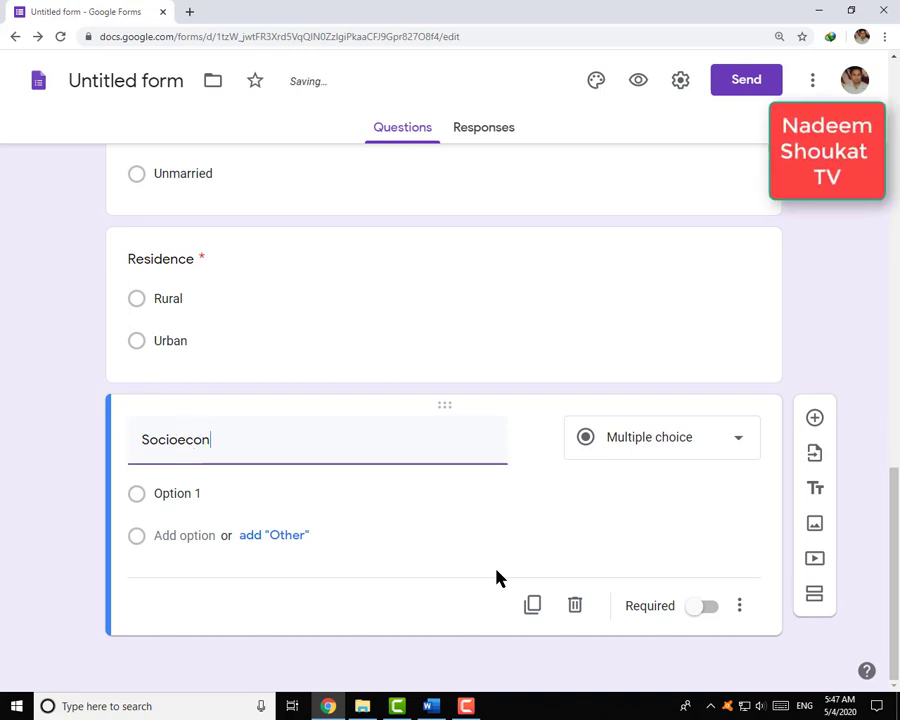
type("omic Status")
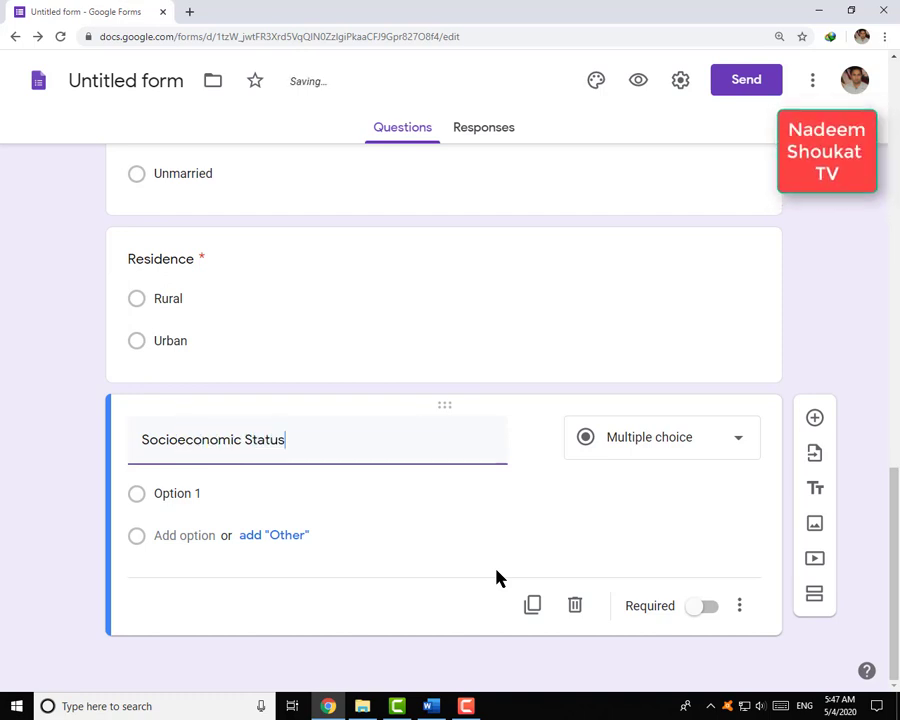
left_click(640, 437)
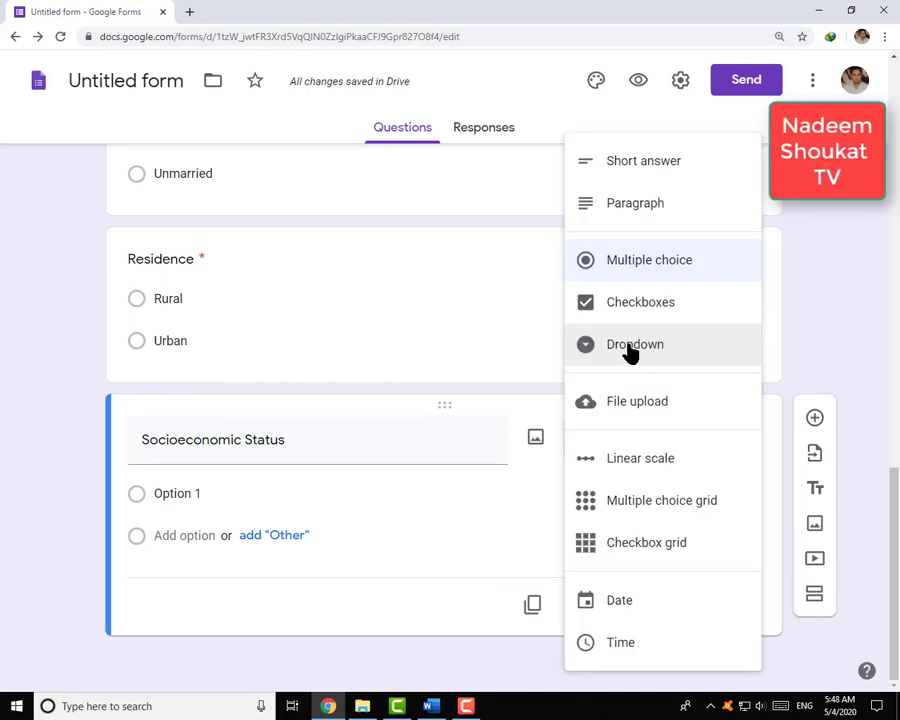
left_click(662, 264)
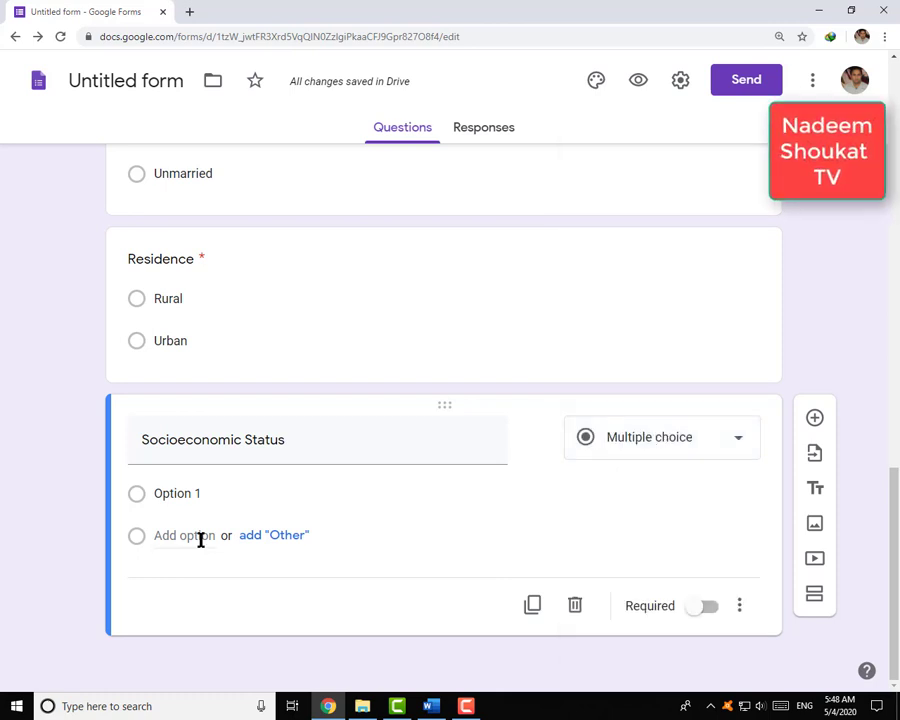
Give Socioeconomic Status the options "Poor Class", "Middle Class" and "Elite Class", plus an "Other" option
left_click(274, 535)
left_click(177, 493)
type("Poor Class")
key("Return")
type("Midd")
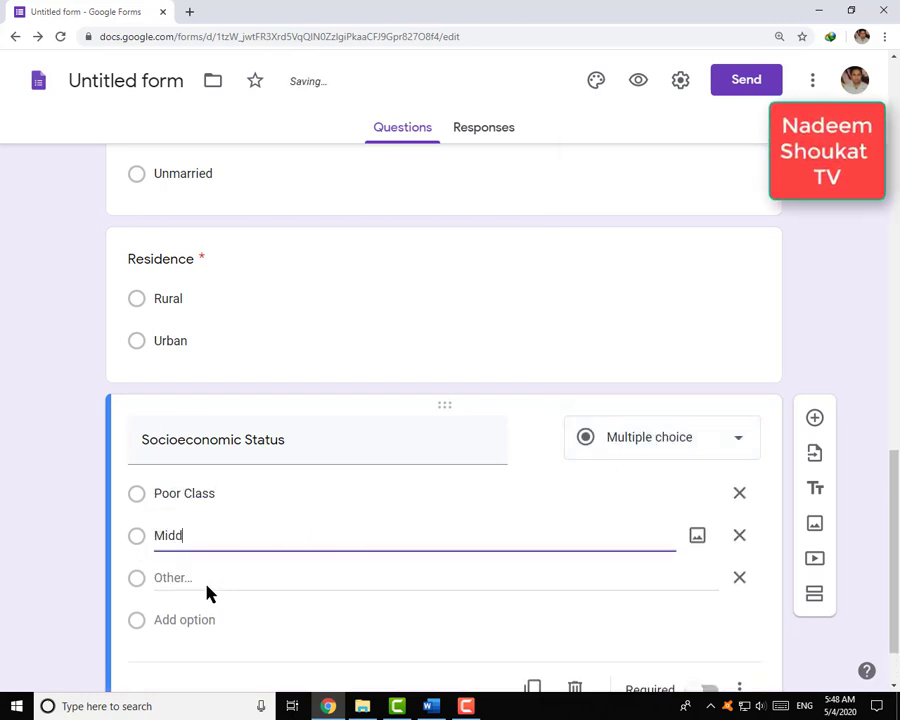
type("le Class")
key("Return")
type("E")
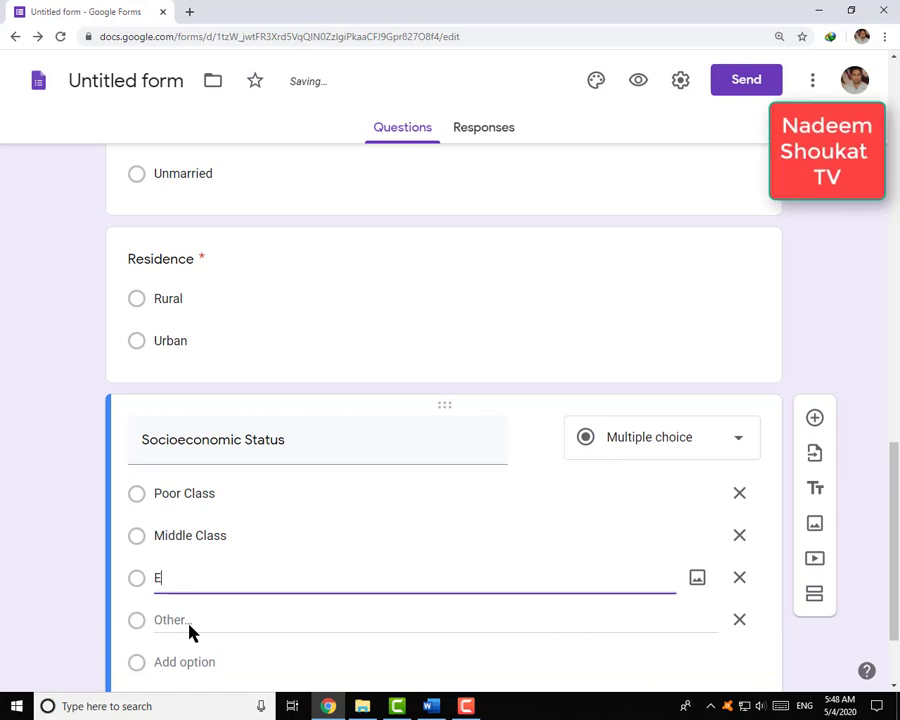
type("lite C")
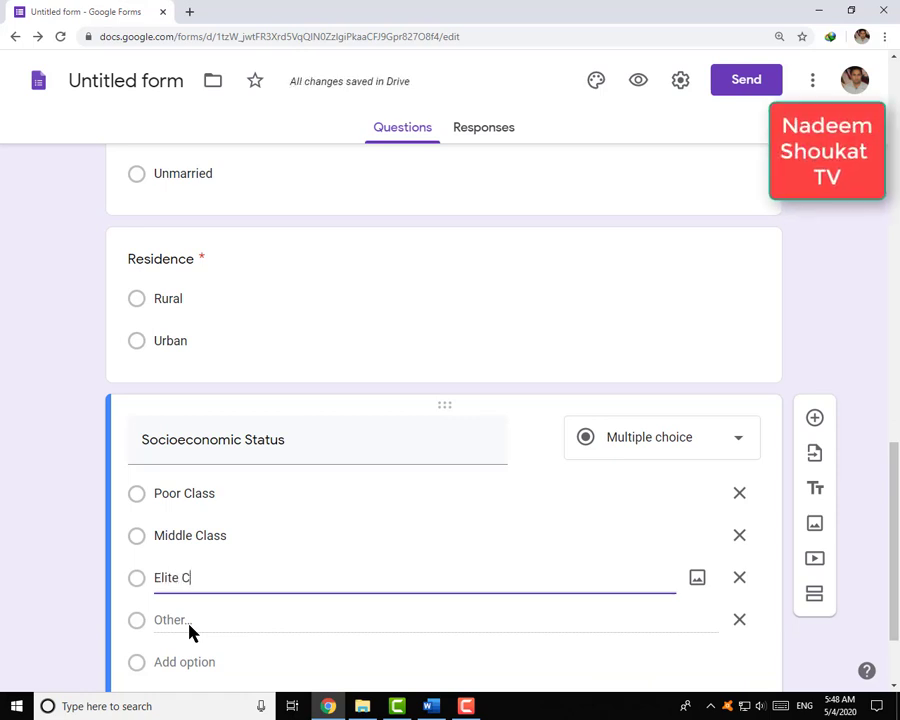
type("lass")
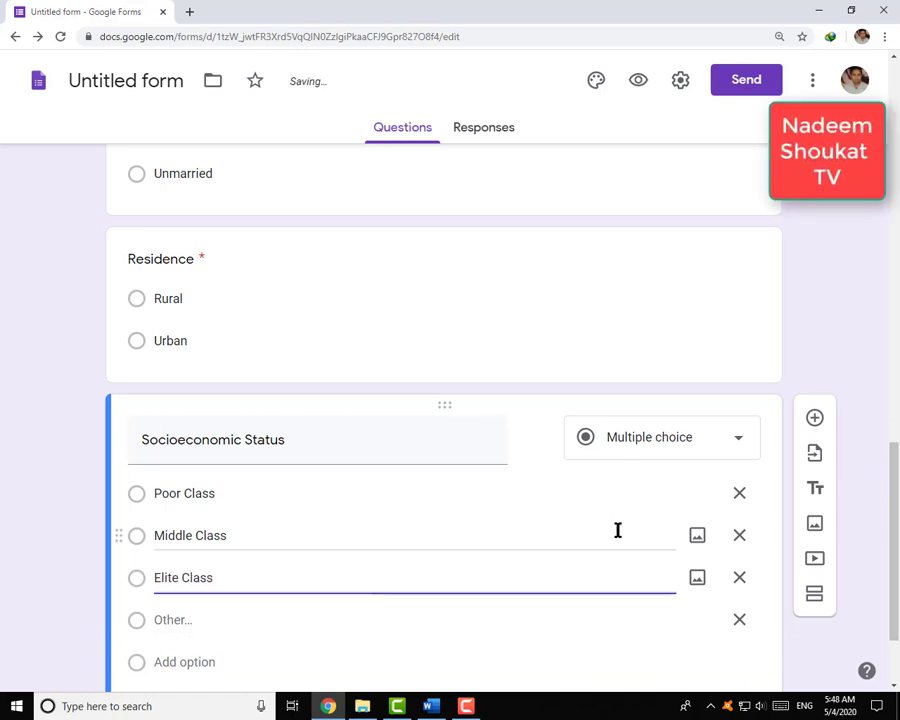
scroll(614, 540, "down", 2)
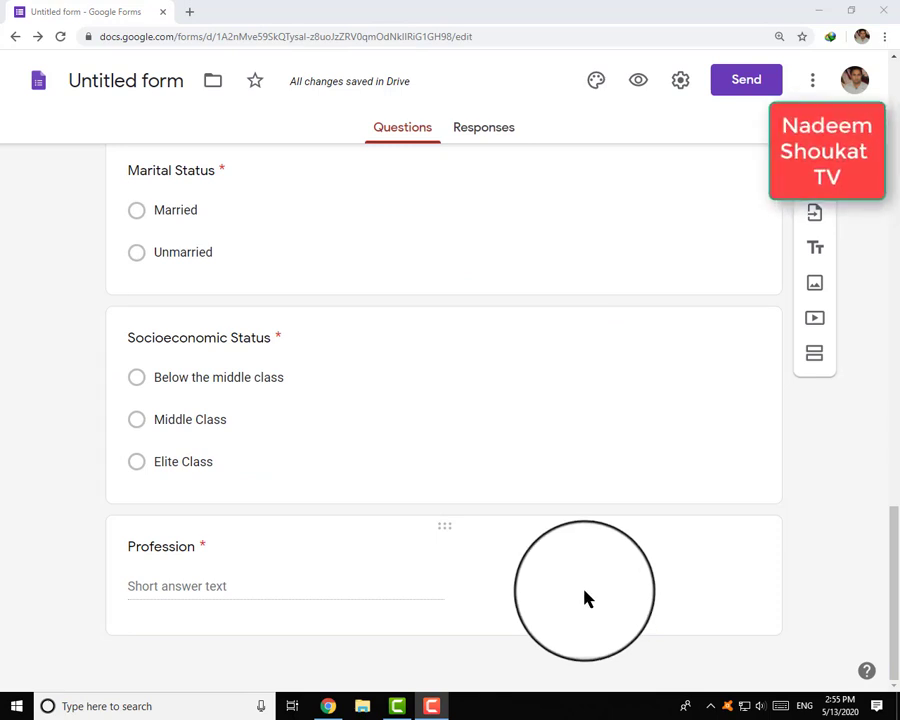
Start a question import below the Education question, choosing the third listed Untitled form as the source
scroll(586, 598, "up", 7)
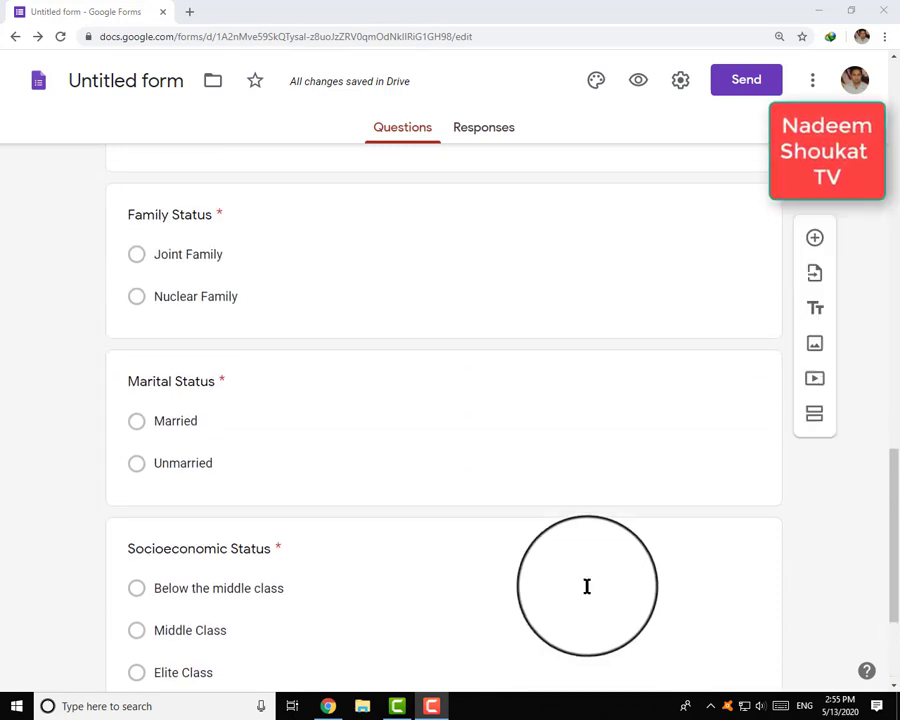
scroll(588, 585, "up", 9)
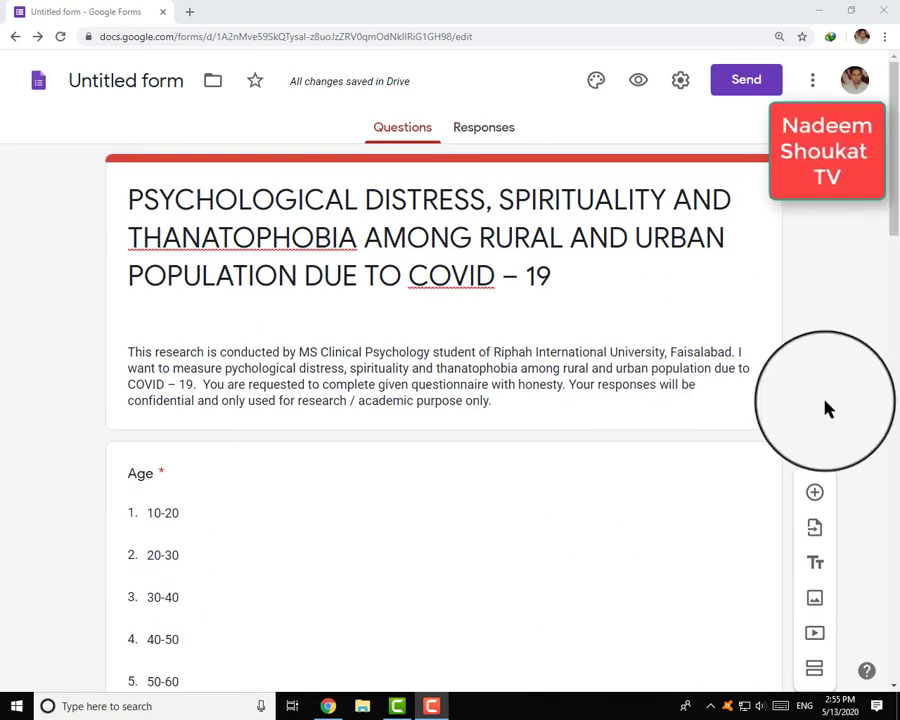
scroll(828, 418, "down", 3)
scroll(836, 410, "down", 3)
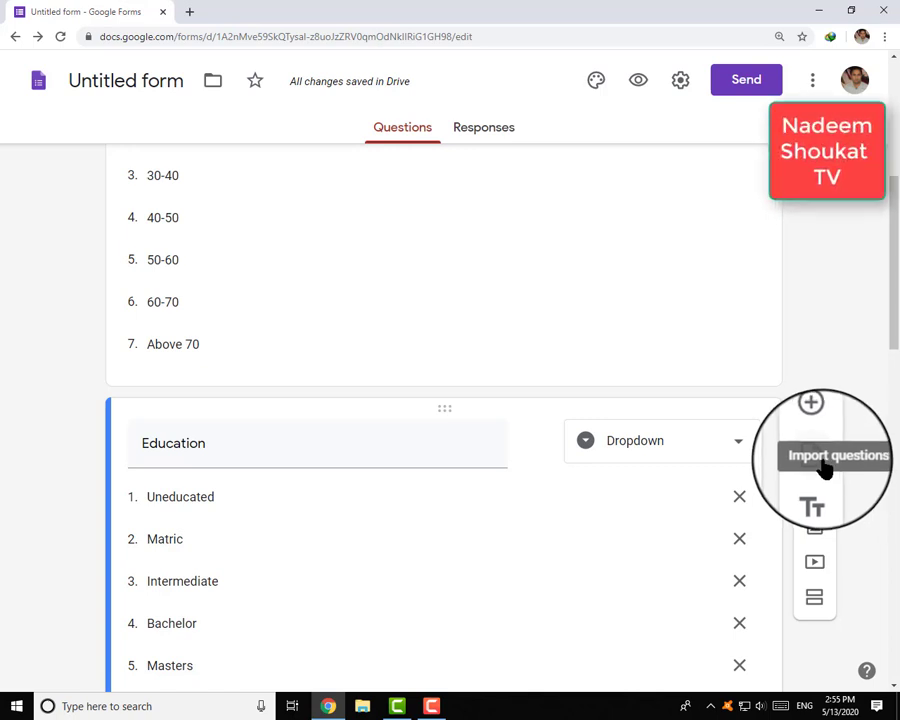
left_click(822, 468)
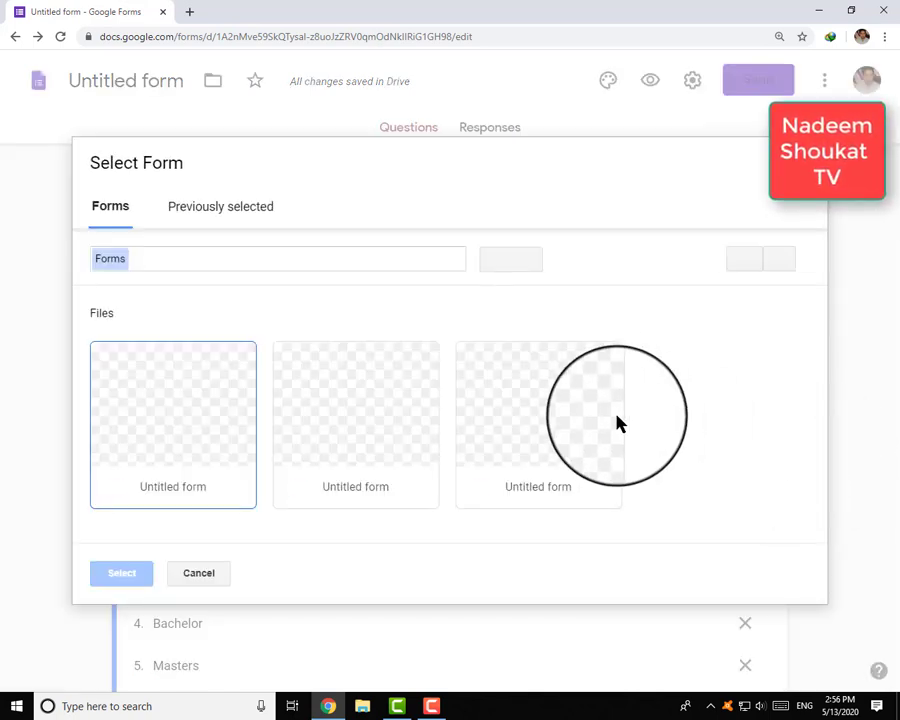
double_click(527, 432)
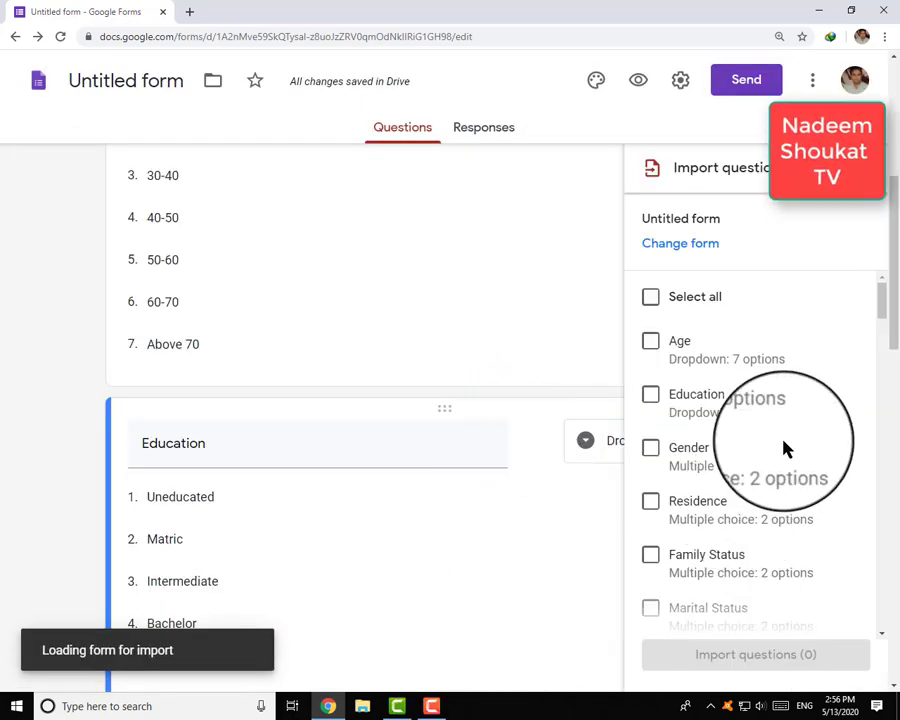
Import only the short-answer question "City" from the source form
scroll(707, 545, "down", 3)
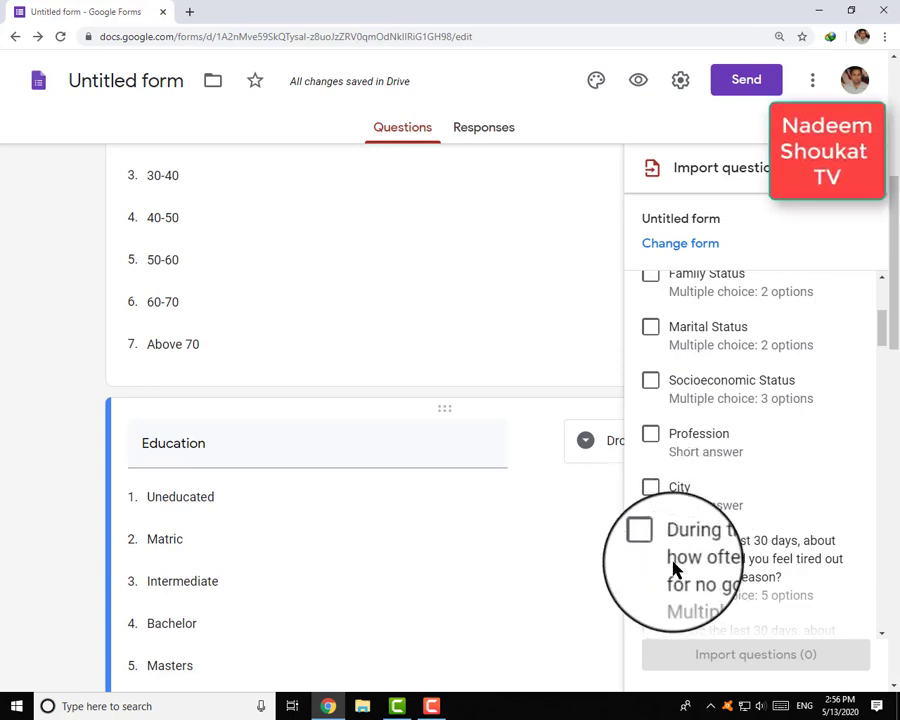
scroll(670, 490, "down", 2)
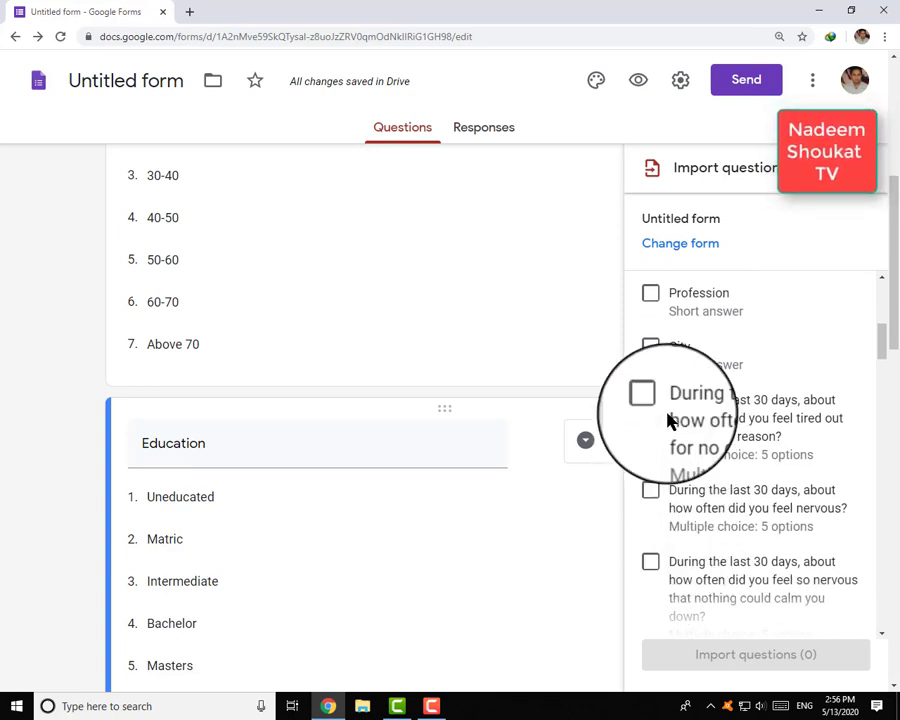
left_click(651, 349)
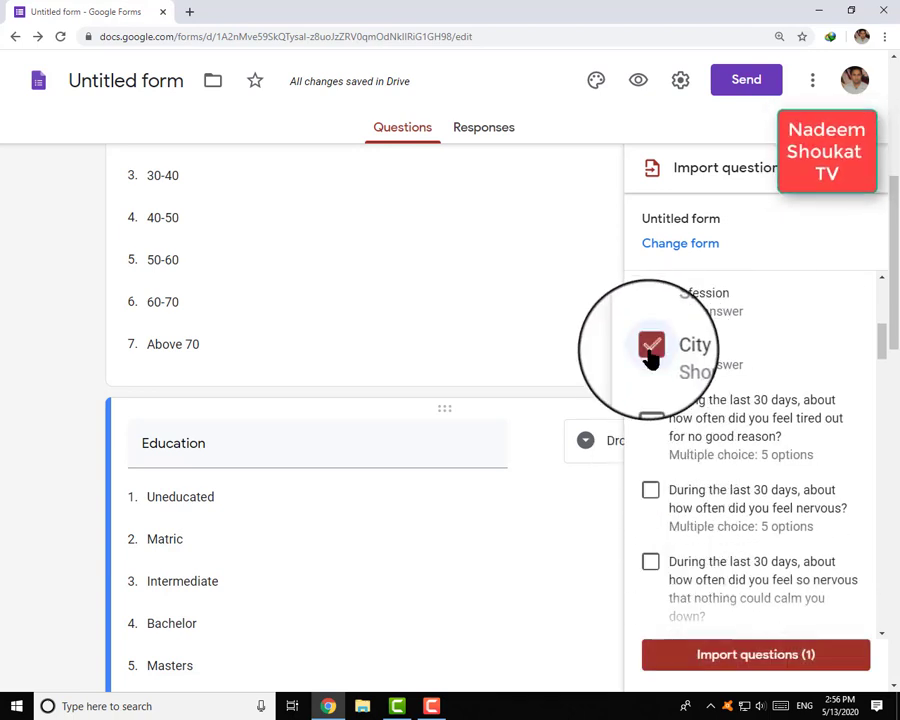
left_click(740, 654)
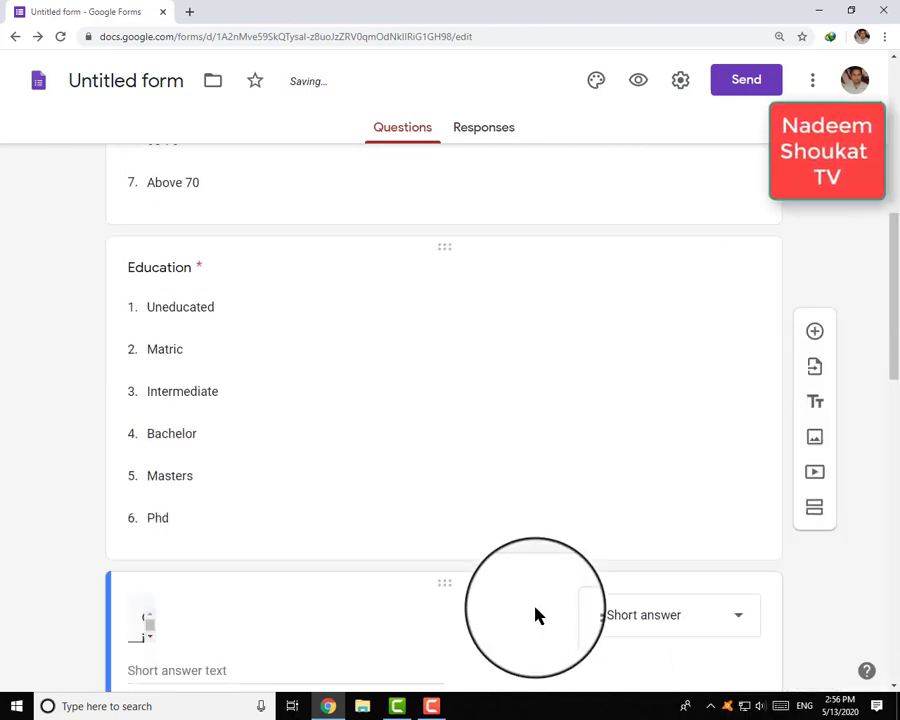
scroll(395, 500, "down", 10)
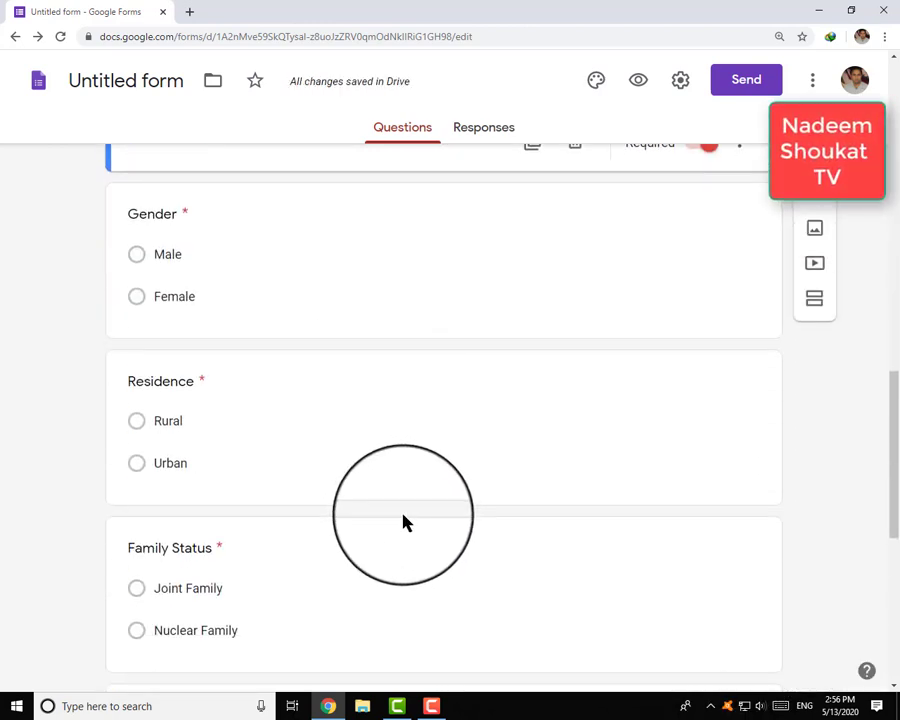
scroll(320, 500, "up", 8)
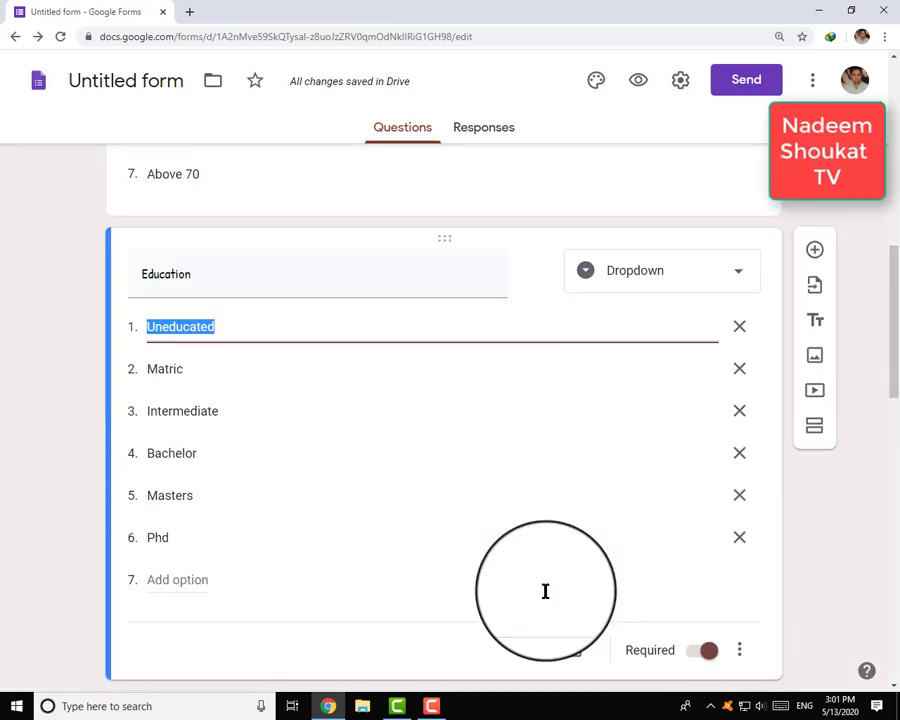
scroll(542, 588, "down", 3)
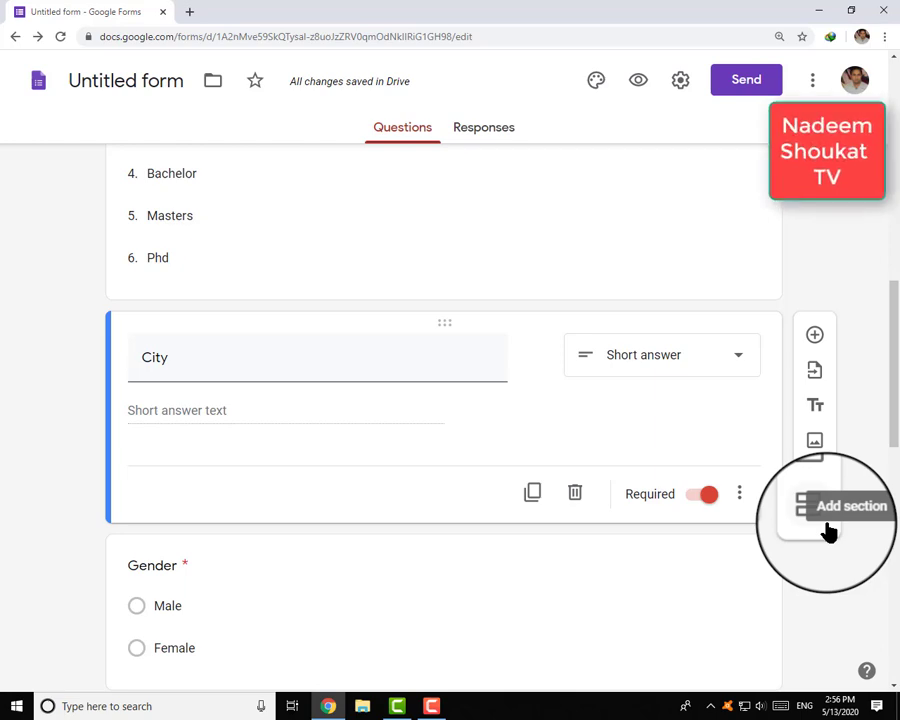
scroll(704, 498, "up", 10)
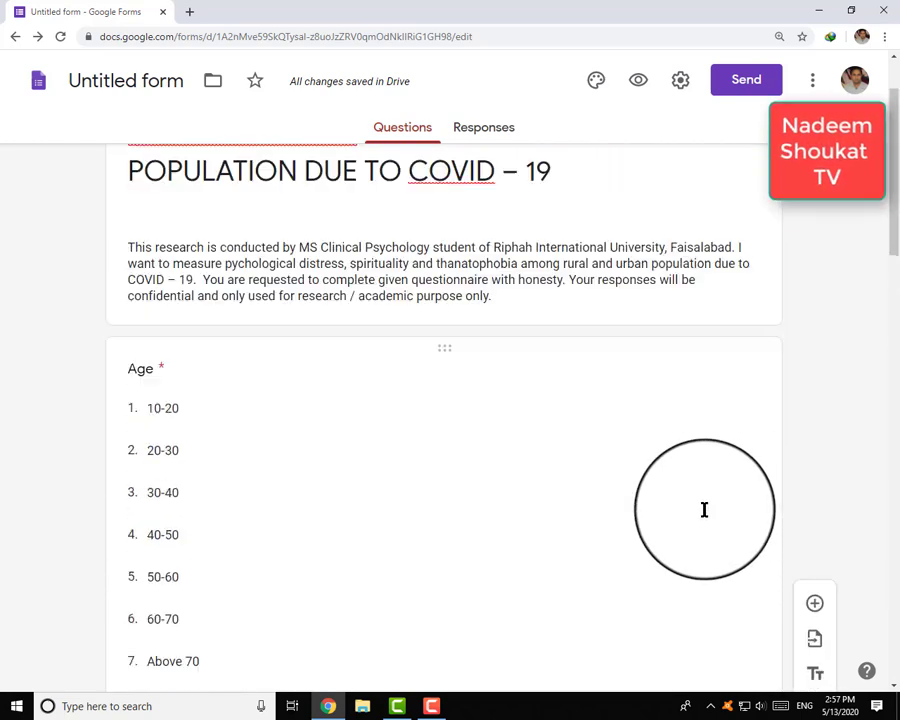
Try Indigo as the form's theme color and replace it with Light Blue
left_click(597, 80)
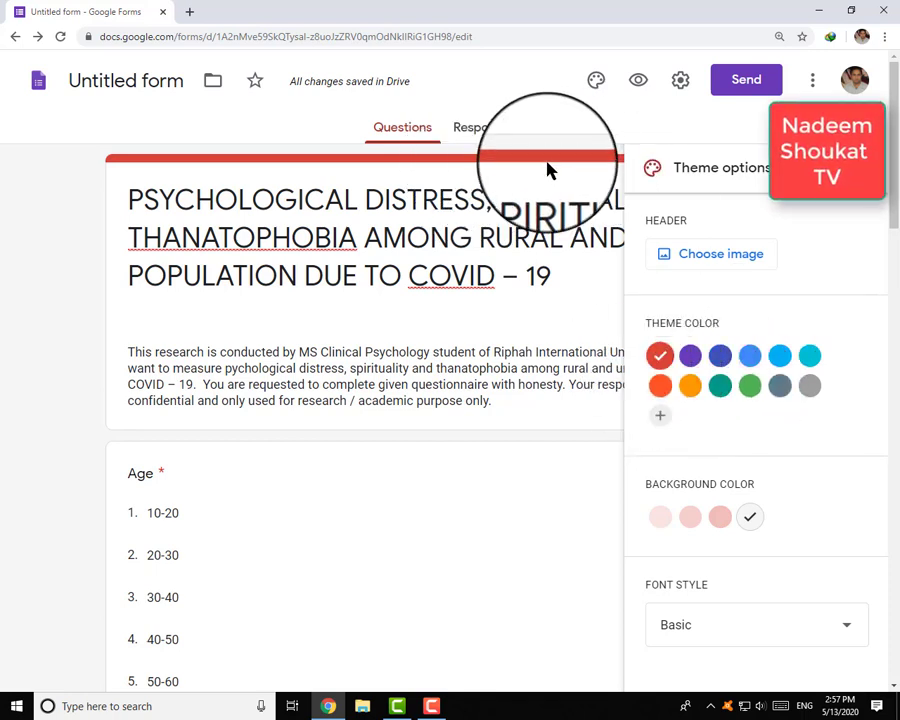
left_click(718, 360)
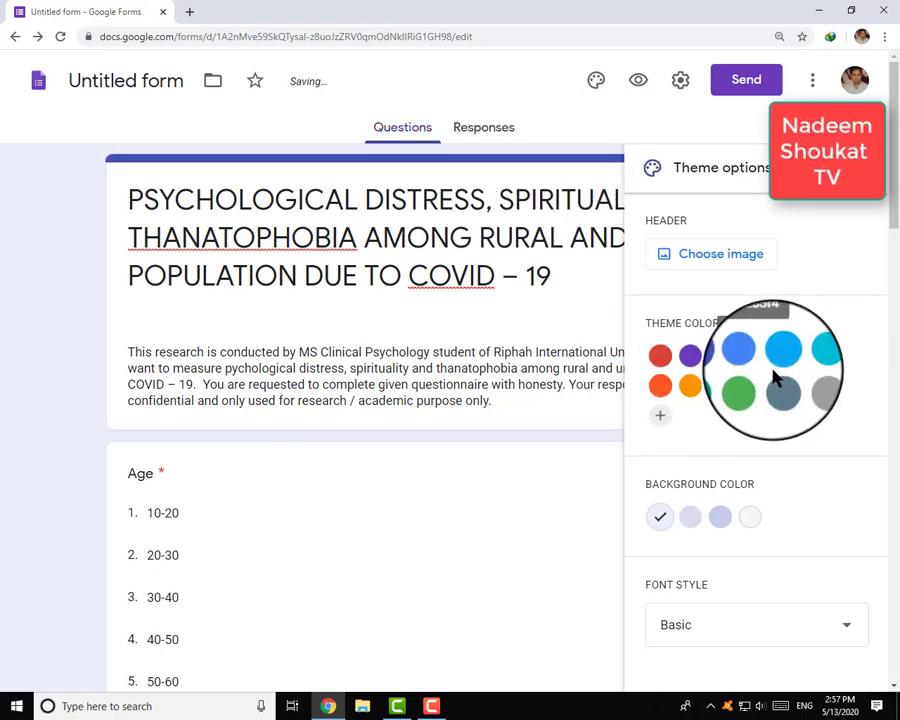
left_click(775, 366)
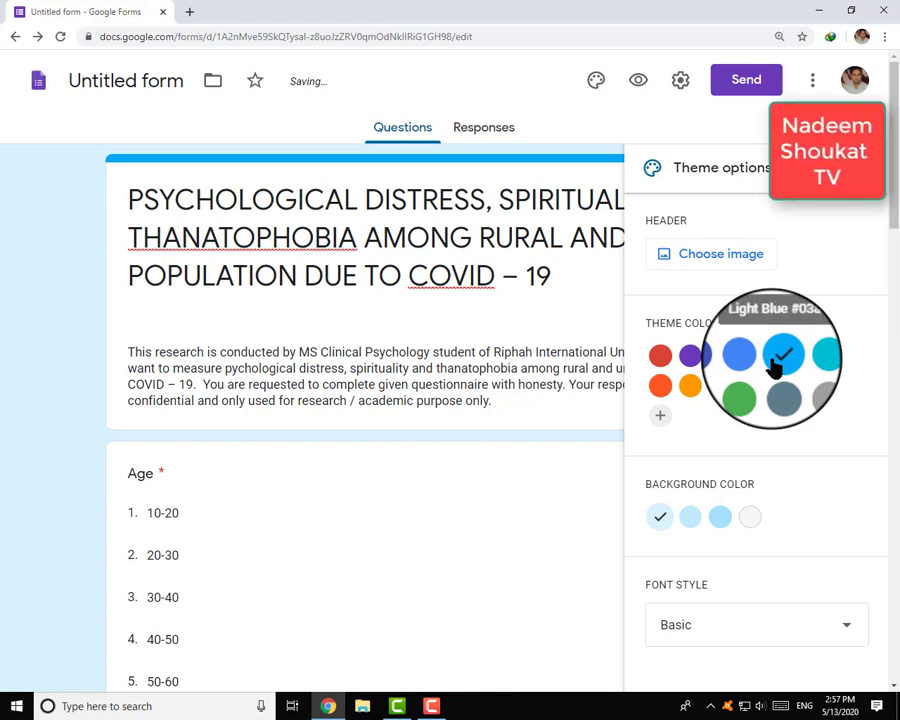
Insert the Work and School header image of heart-shaped book pages and set the form's font style to Decorative
left_click(686, 263)
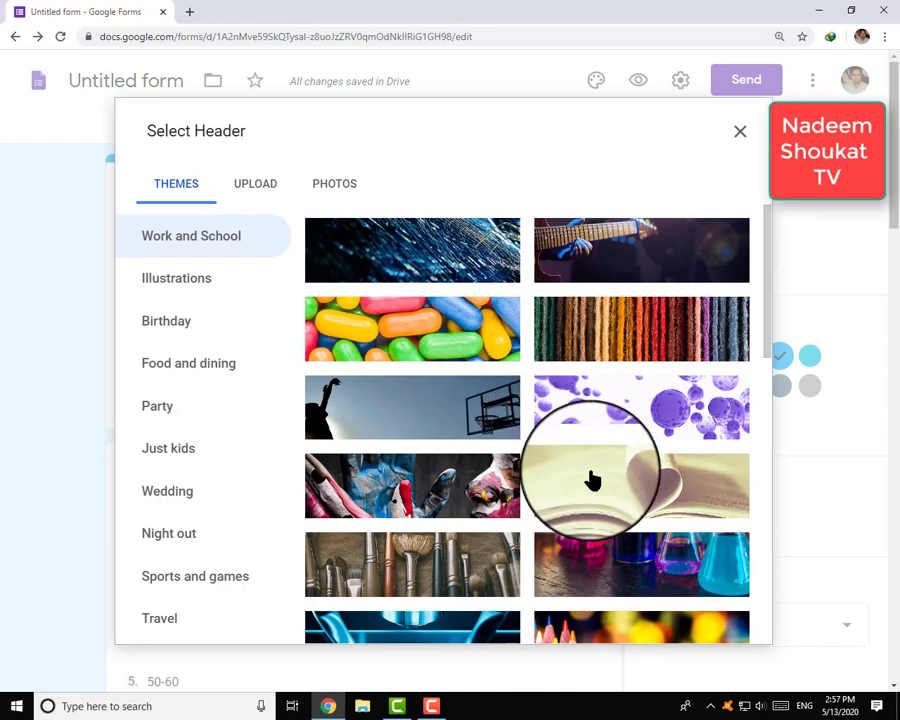
left_click(590, 481)
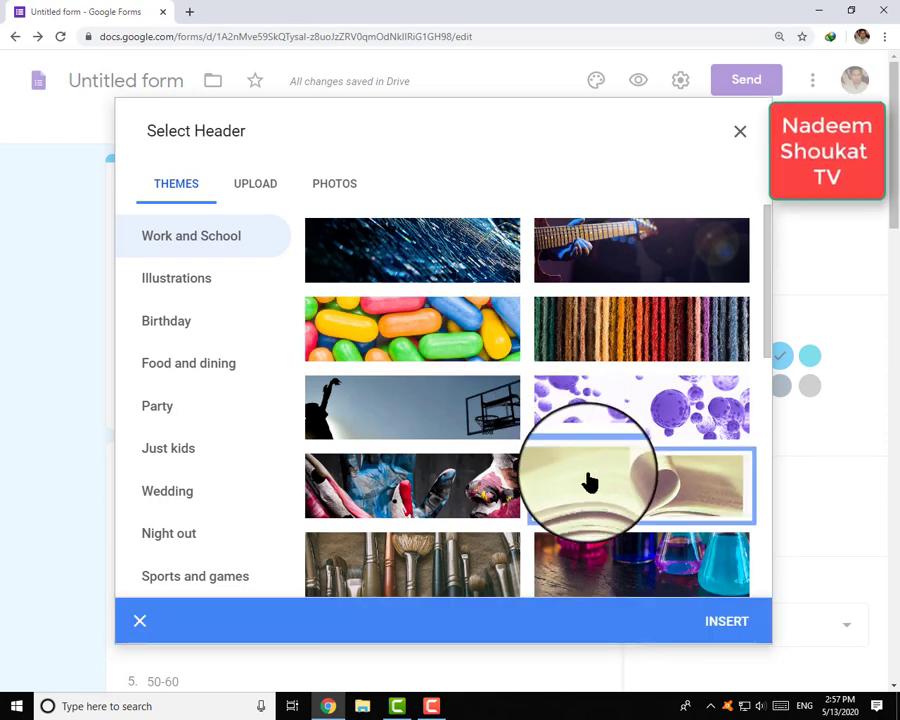
left_click(718, 625)
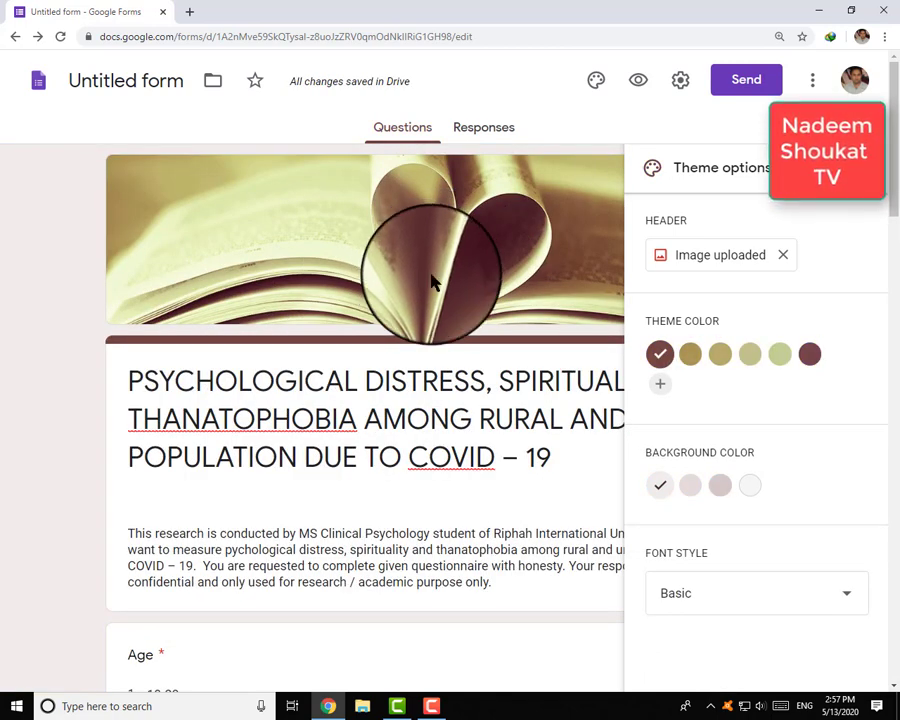
left_click(705, 597)
left_click(698, 582)
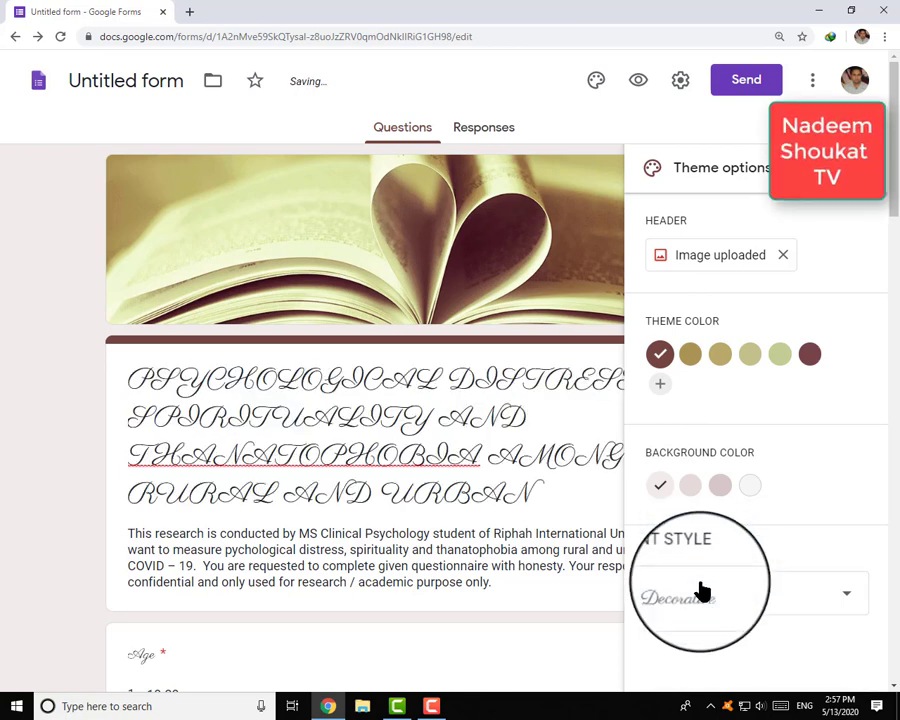
Set the form's font style to Playful
left_click(701, 592)
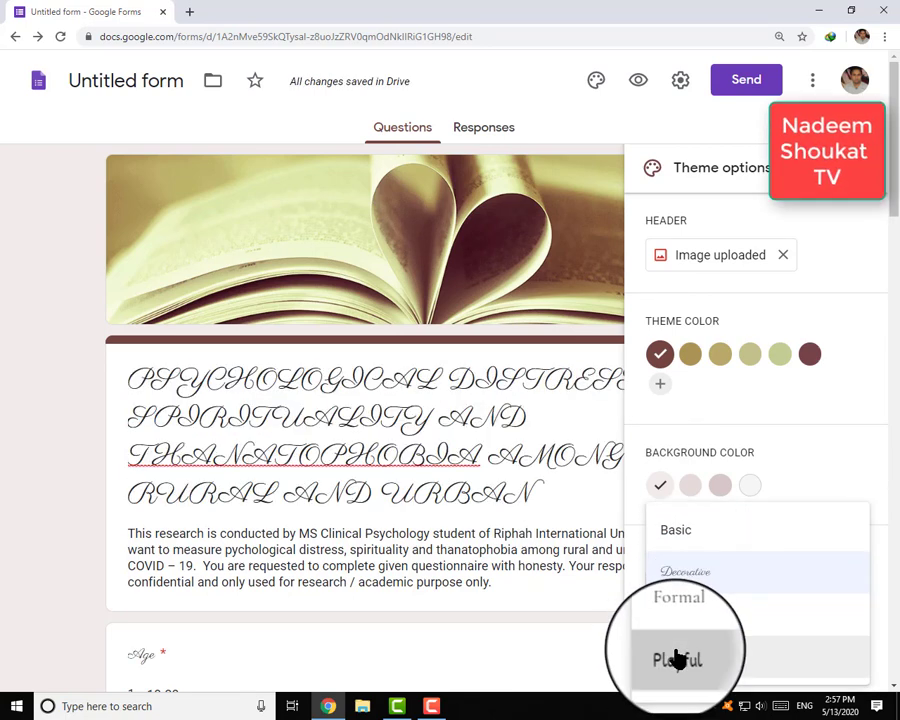
left_click(677, 658)
left_click(679, 611)
left_click(680, 612)
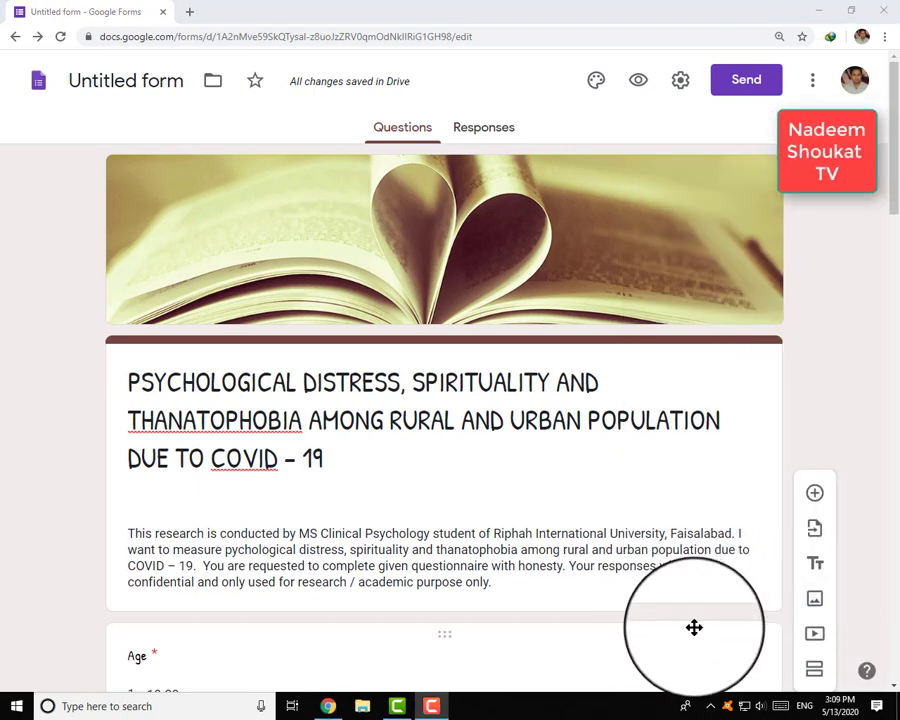
Review the restyled form's questions from Age to Profession and check its collected responses
scroll(690, 625, "down", 7)
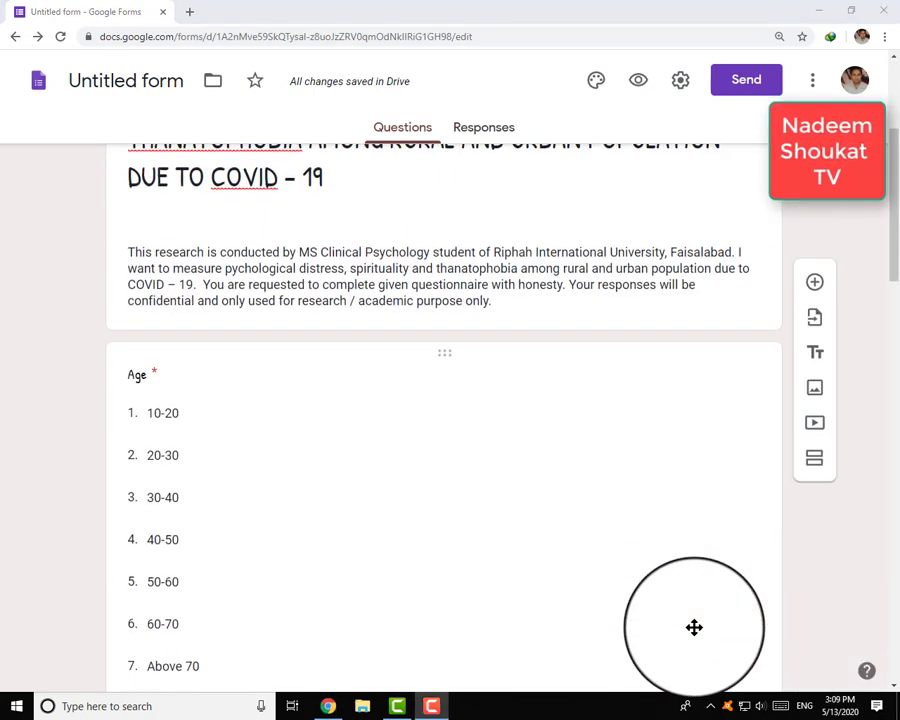
scroll(694, 627, "down", 9)
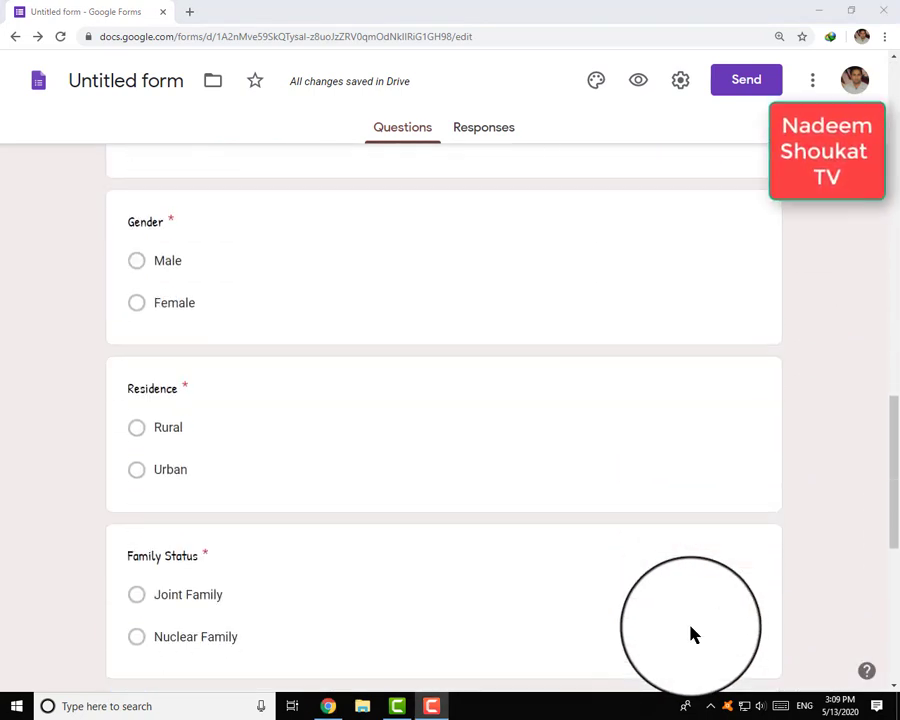
scroll(690, 630, "down", 4)
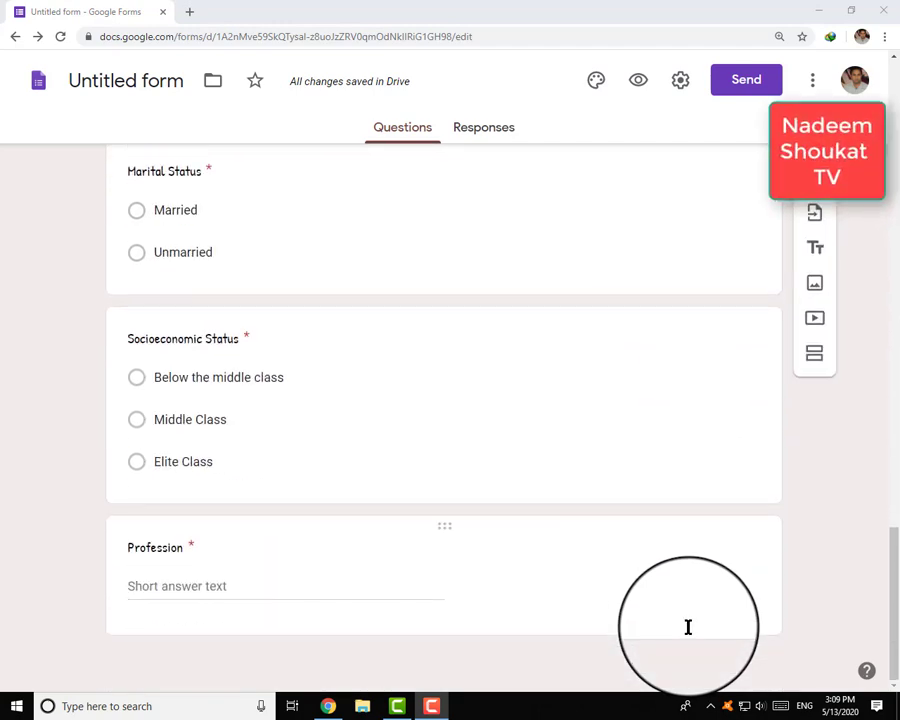
scroll(690, 630, "up", 4)
scroll(688, 633, "up", 10)
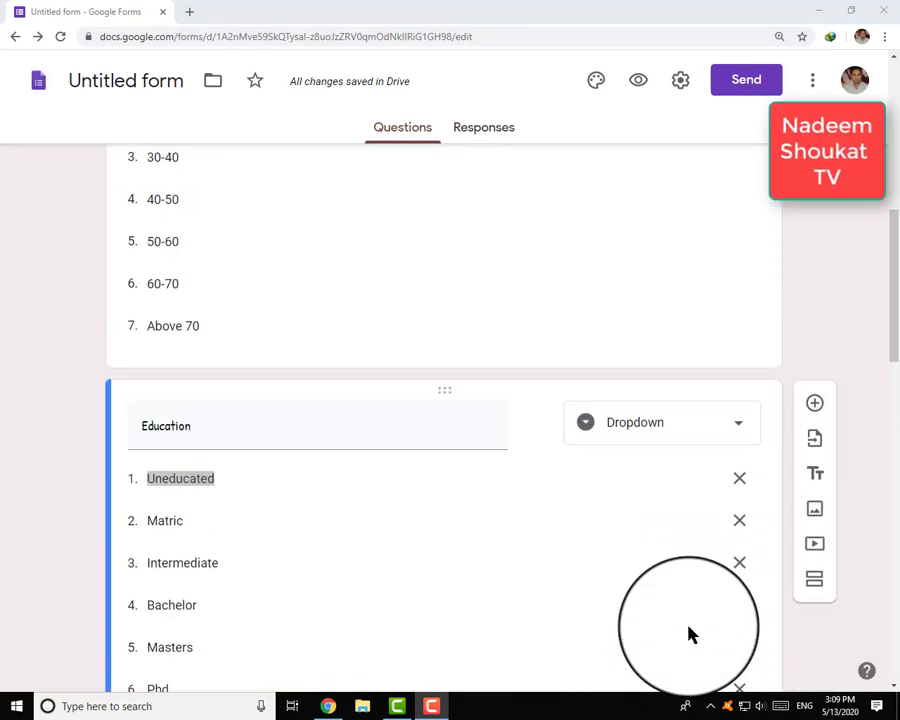
scroll(684, 634, "up", 6)
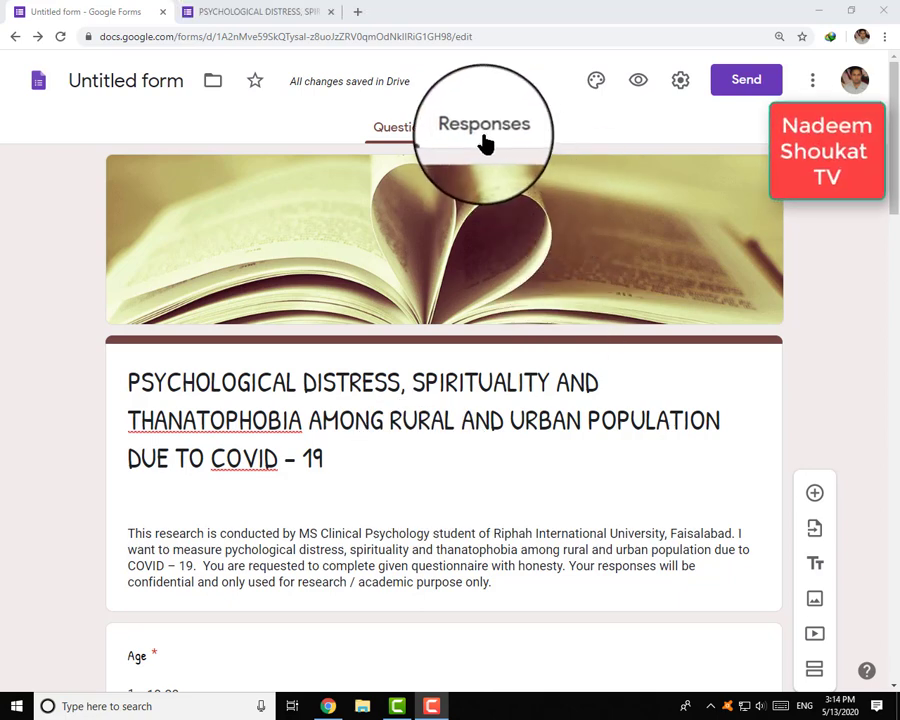
left_click(484, 141)
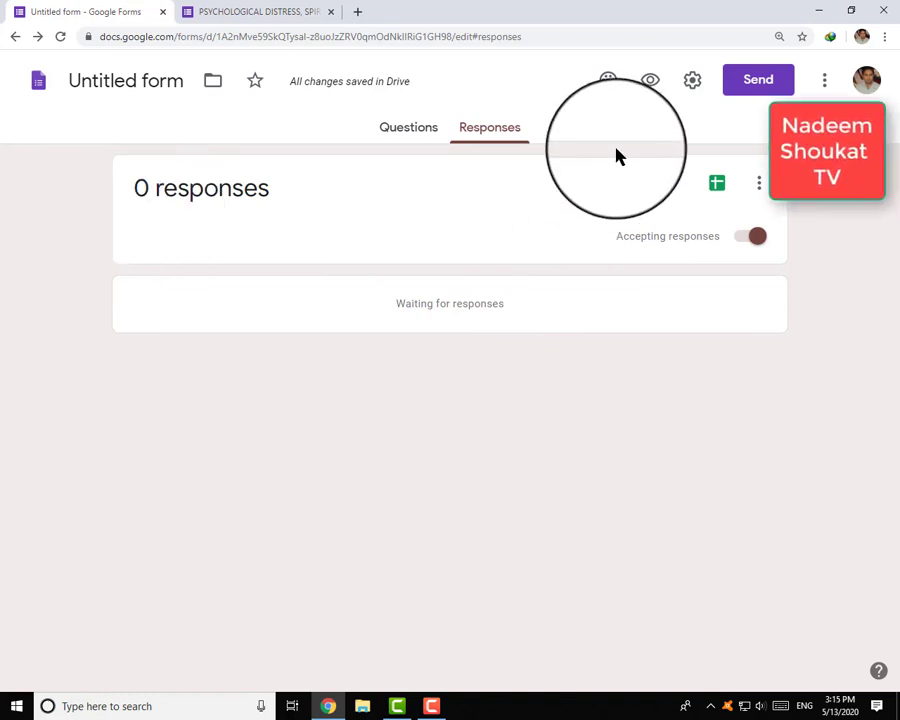
Preview the form and answer Age with 20-30 and Education with Masters
left_click(645, 82)
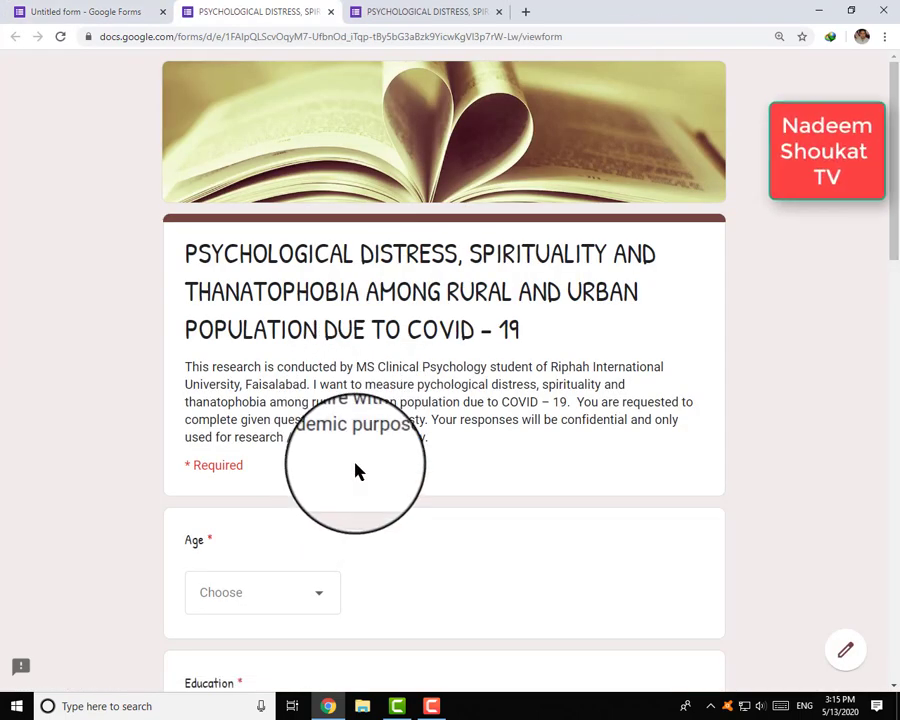
scroll(355, 468, "down", 3)
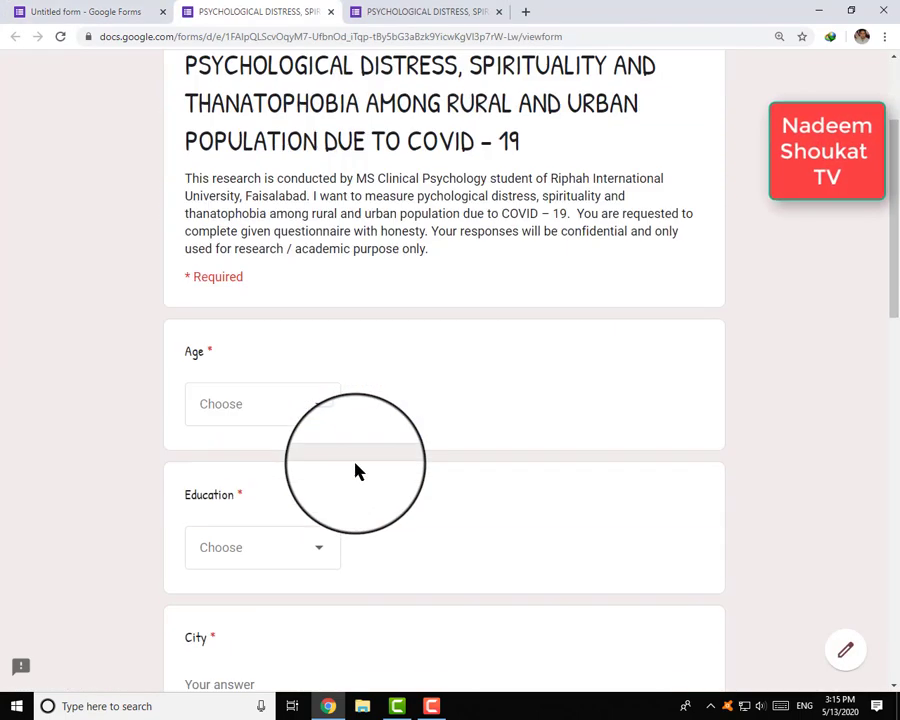
left_click(296, 320)
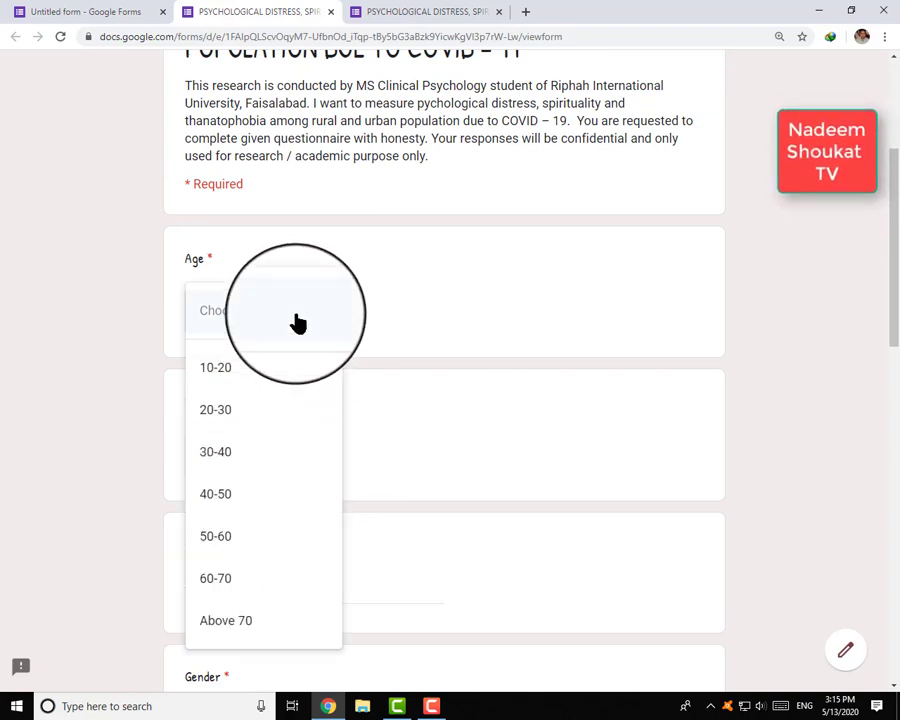
left_click(235, 423)
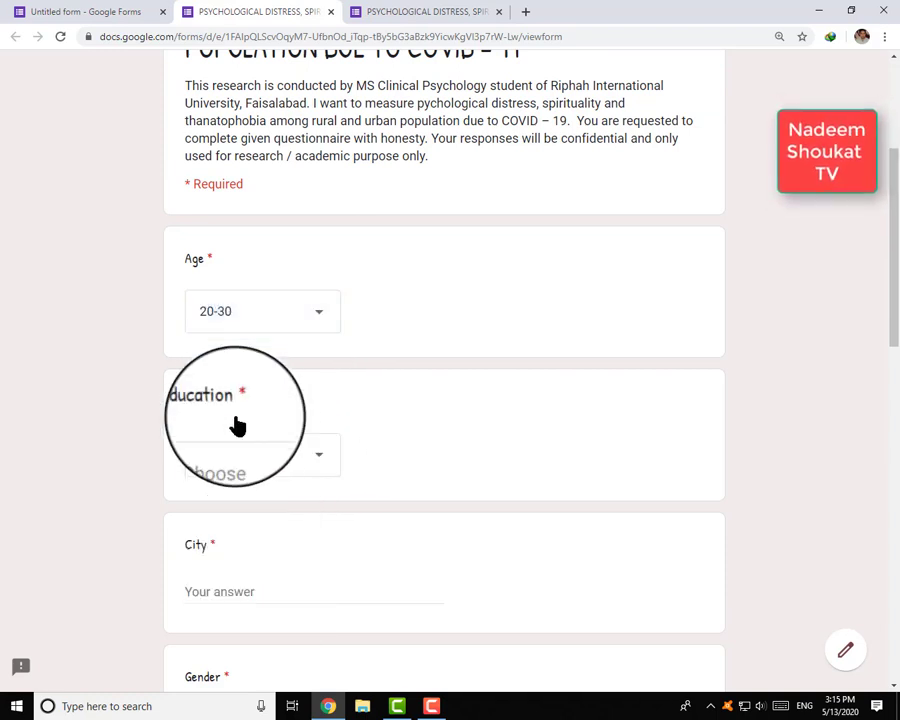
left_click(282, 465)
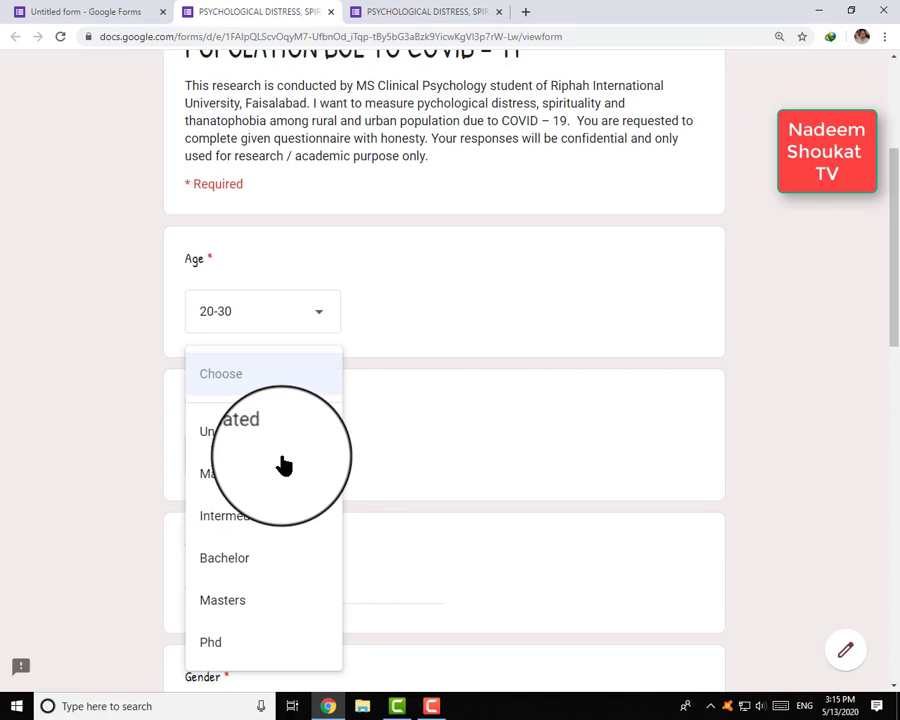
left_click(250, 603)
Answer City with "Faisalabad", Gender with Male and Residence with Urban in the previewed form
scroll(250, 520, "down", 2)
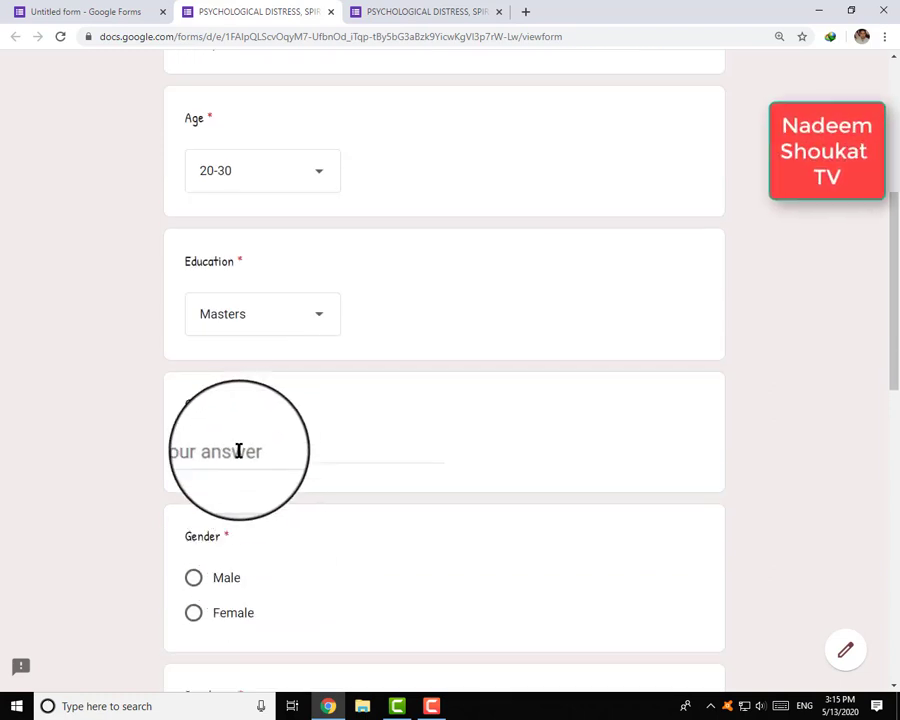
left_click(238, 450)
type("Faisalabad")
left_click(193, 580)
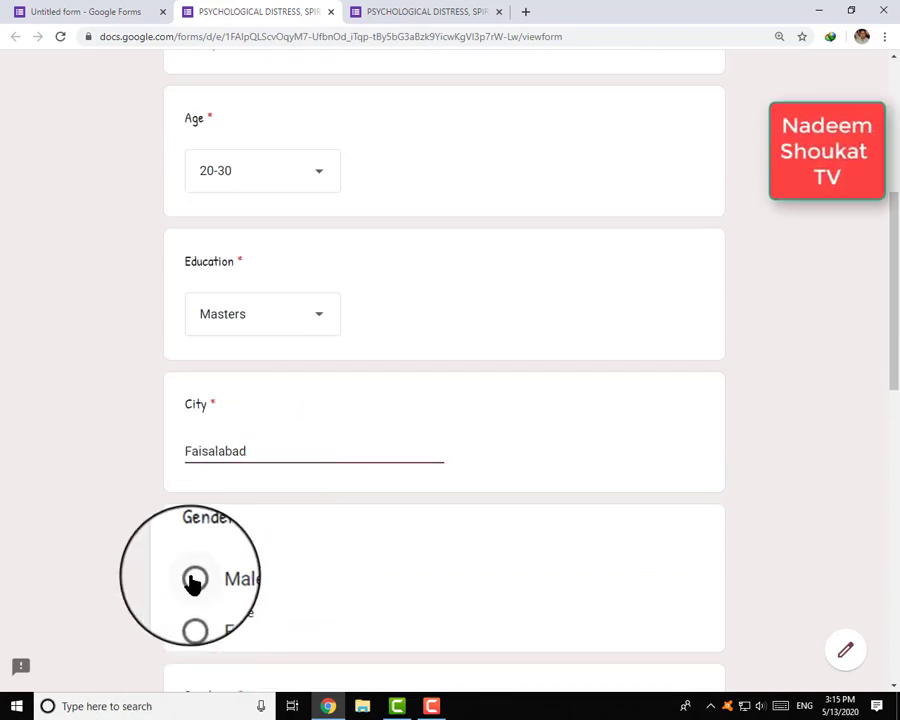
scroll(203, 580, "down", 2)
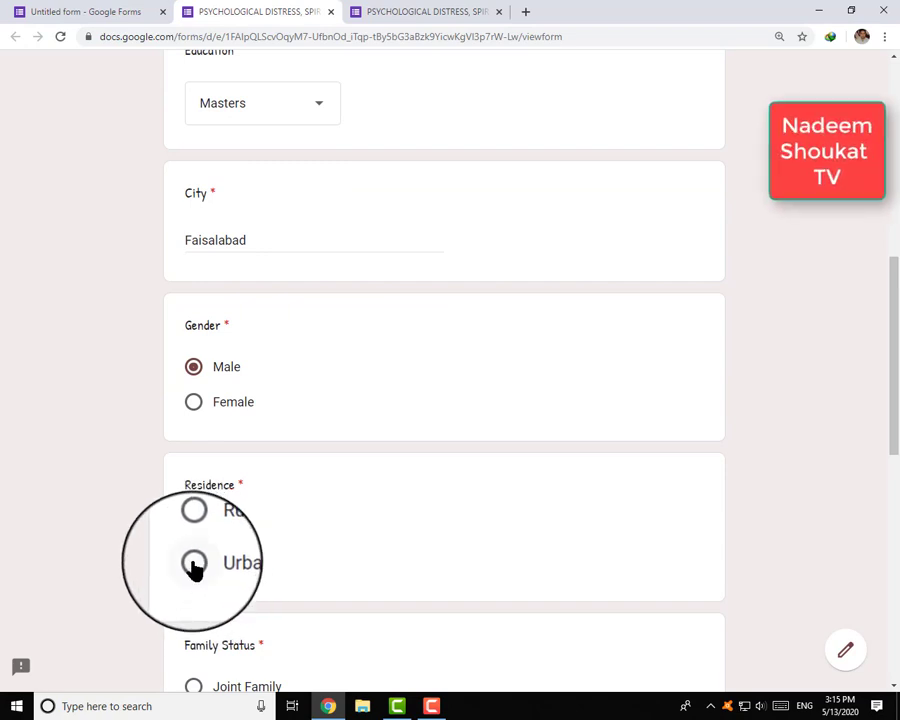
left_click(193, 562)
Answer Family Status with Joint Family and Marital Status with Married
scroll(200, 575, "down", 2)
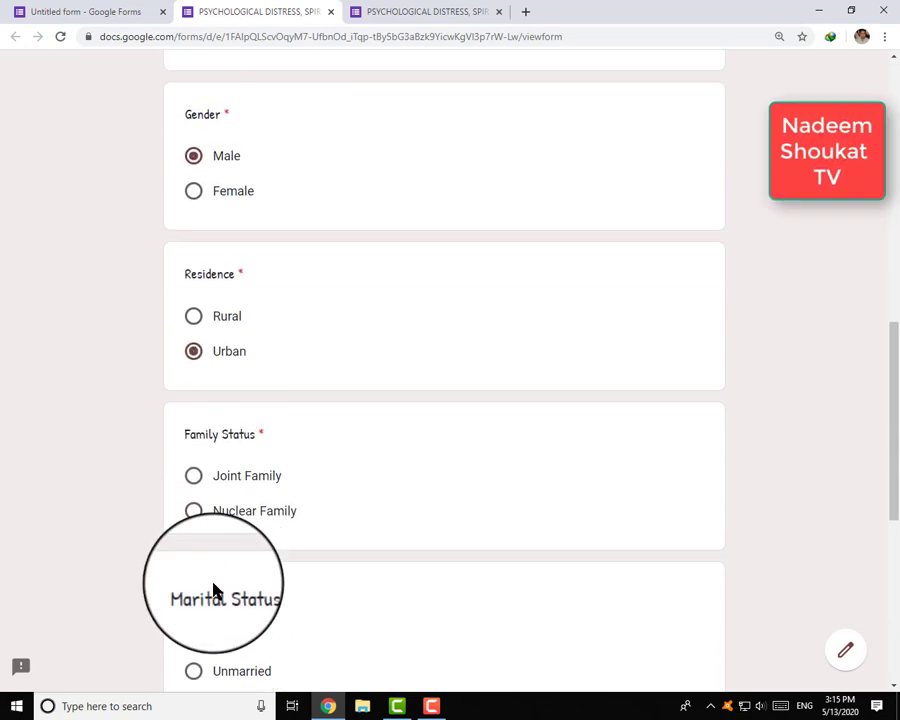
left_click(194, 480)
scroll(215, 605, "down", 1)
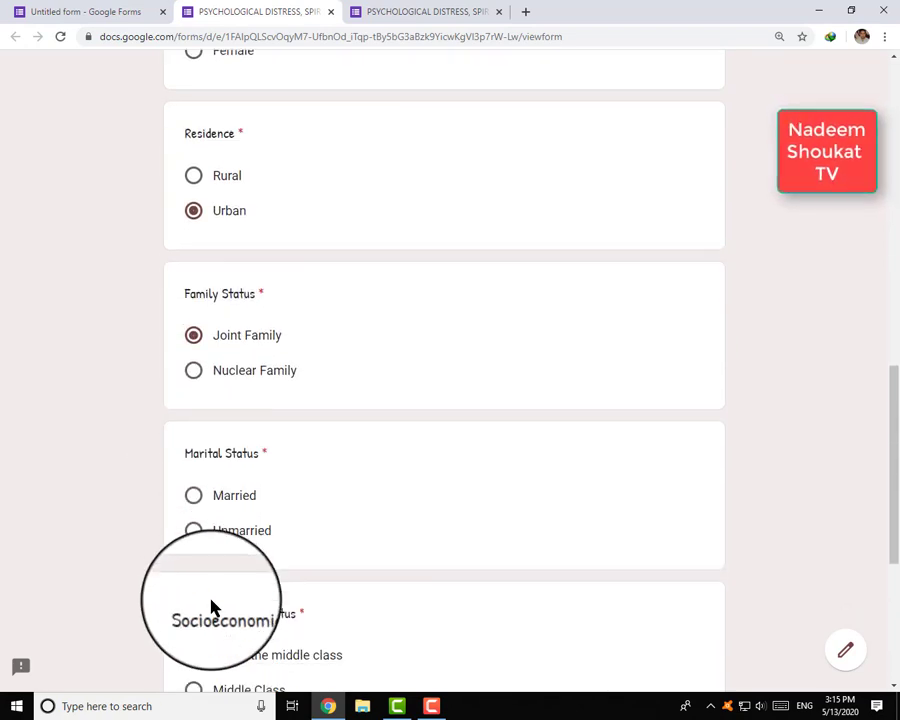
left_click(194, 497)
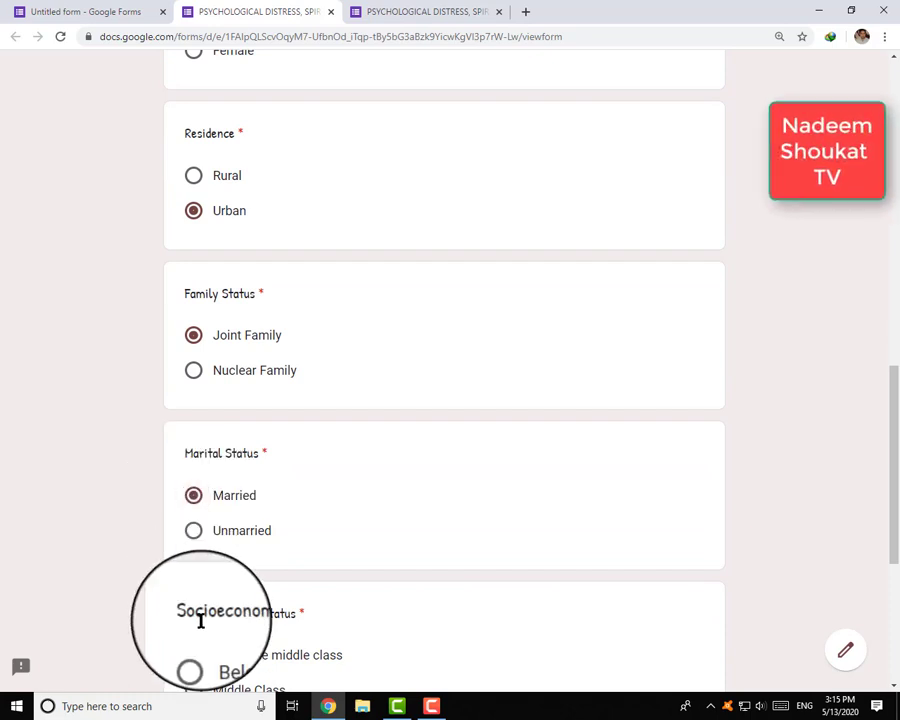
Answer Socioeconomic Status with Middle Class and Profession with "Student/Jobian", and submit the response
scroll(198, 672, "down", 3)
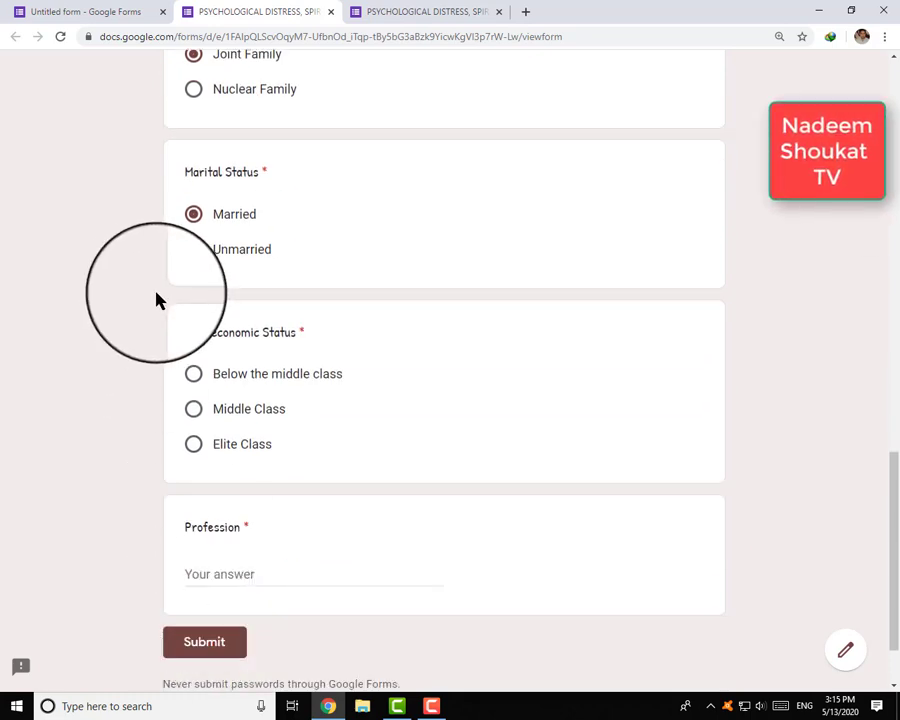
left_click(196, 411)
left_click(221, 575)
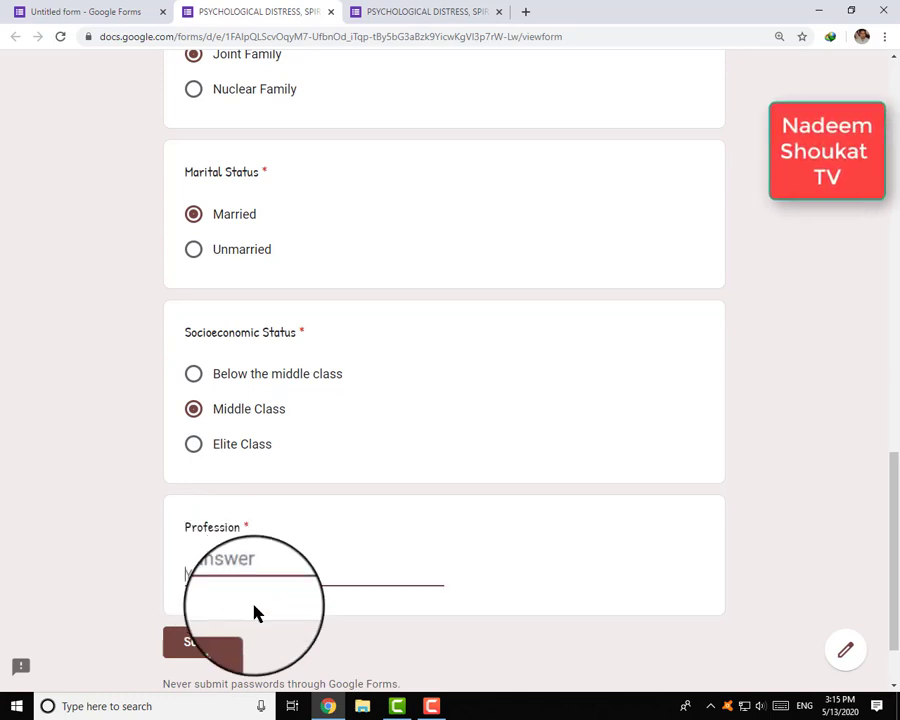
type("Student/Jobian")
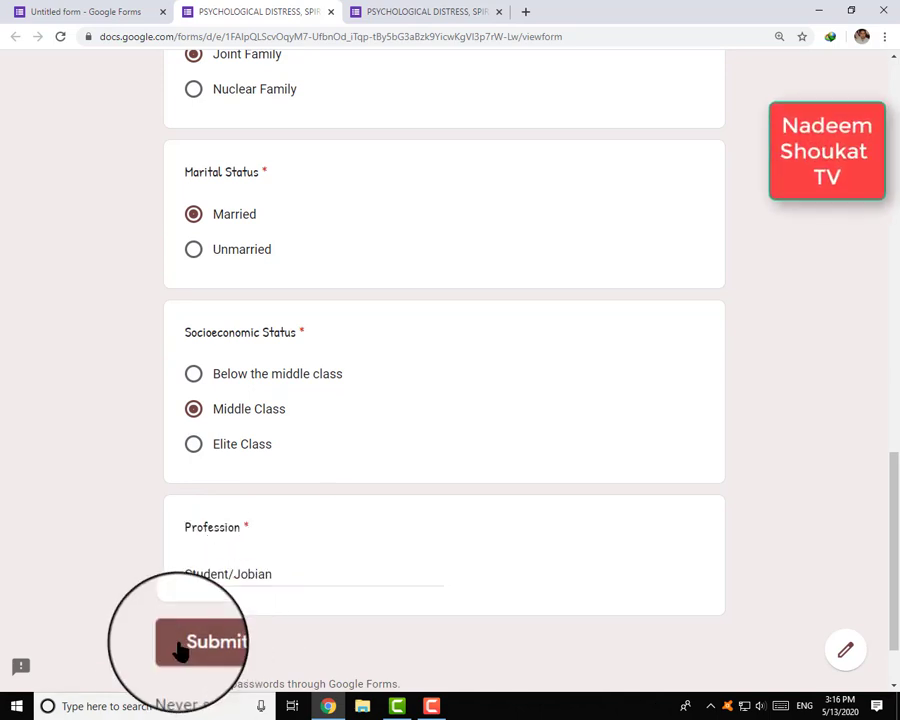
left_click(184, 648)
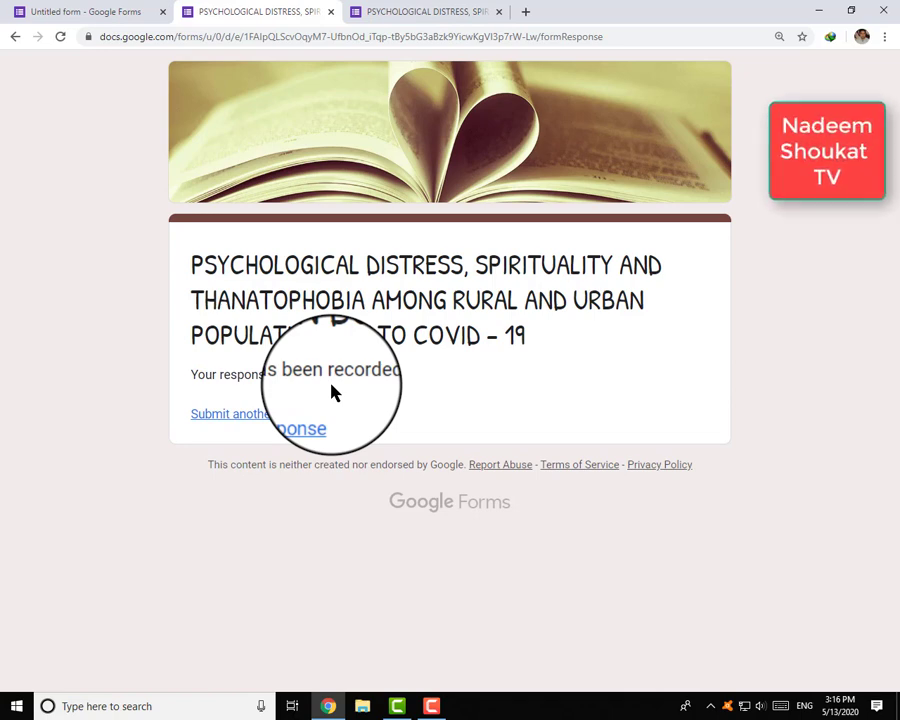
Return to the form editor's responses and create a new linked spreadsheet named "Untitled form (Responses)"
left_click(80, 12)
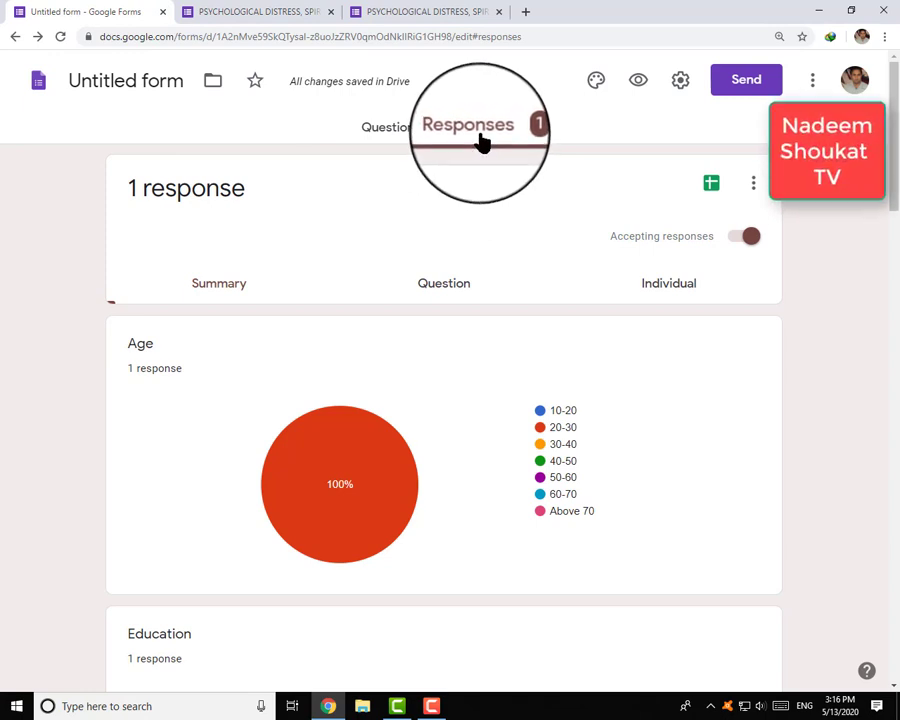
left_click(710, 190)
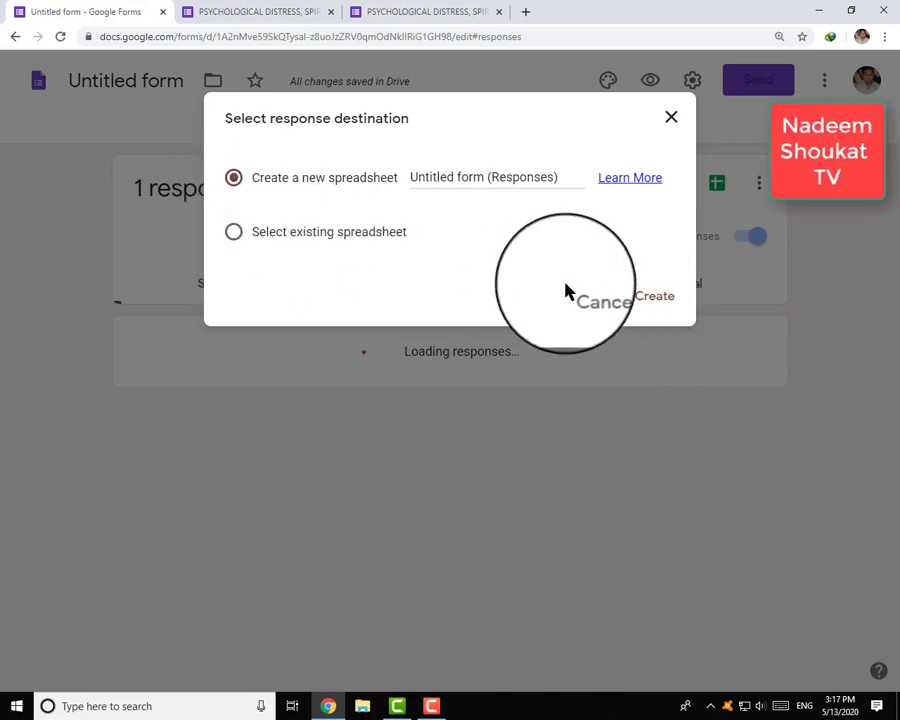
left_click(661, 298)
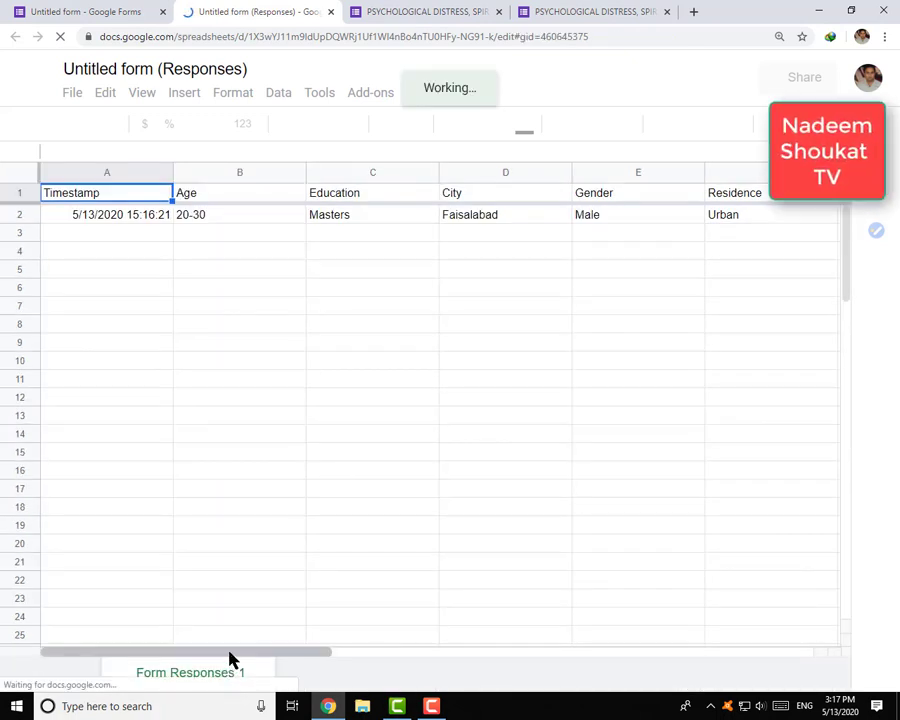
left_click_drag(230, 660, 191, 653)
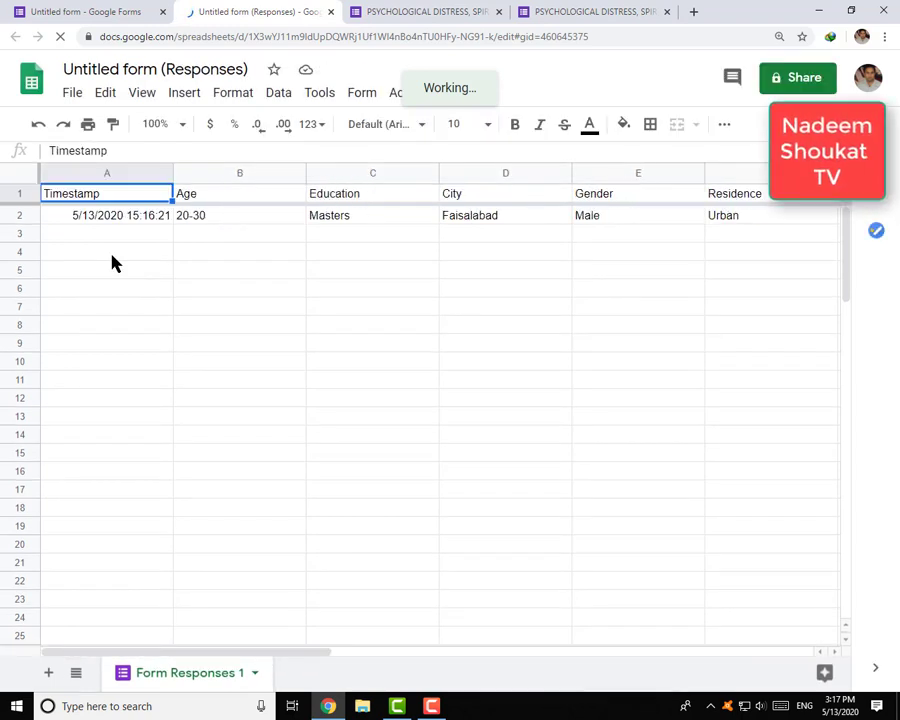